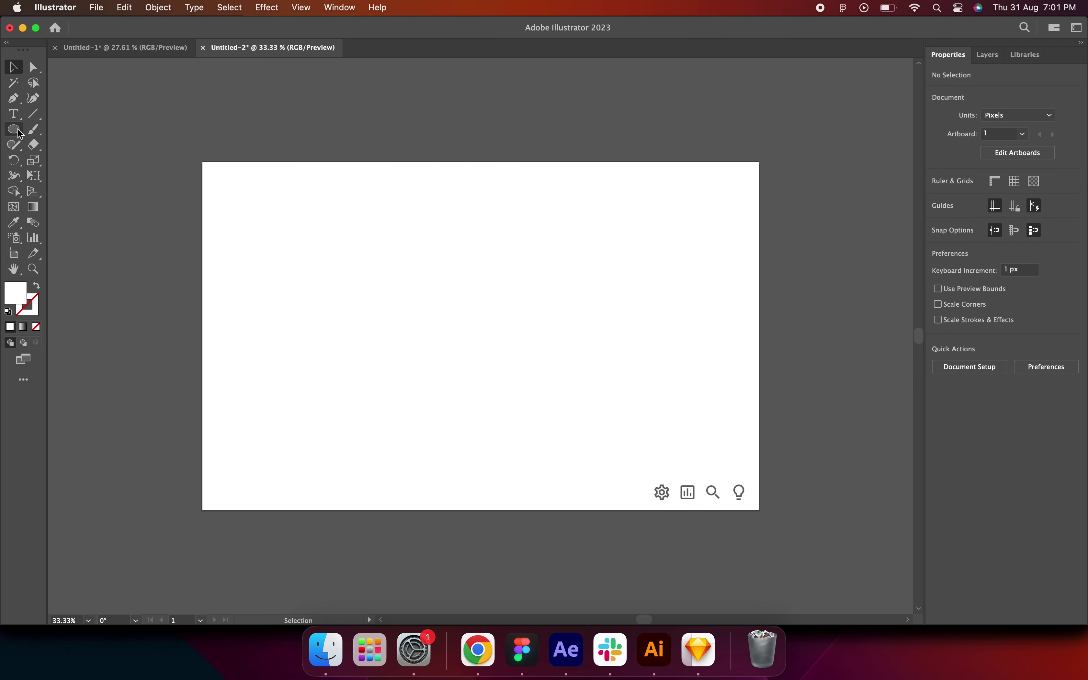
- Create a 200 × 200 px circle with the Ellipse tool and drag it up-left on the artboard
click(20, 132)
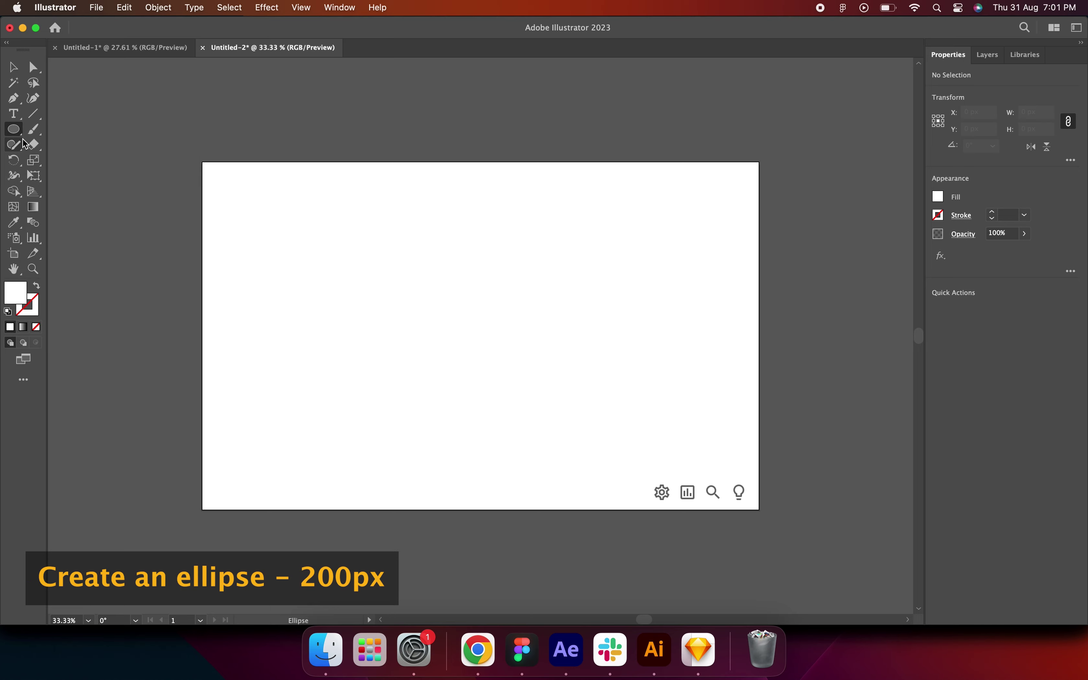
click(316, 254)
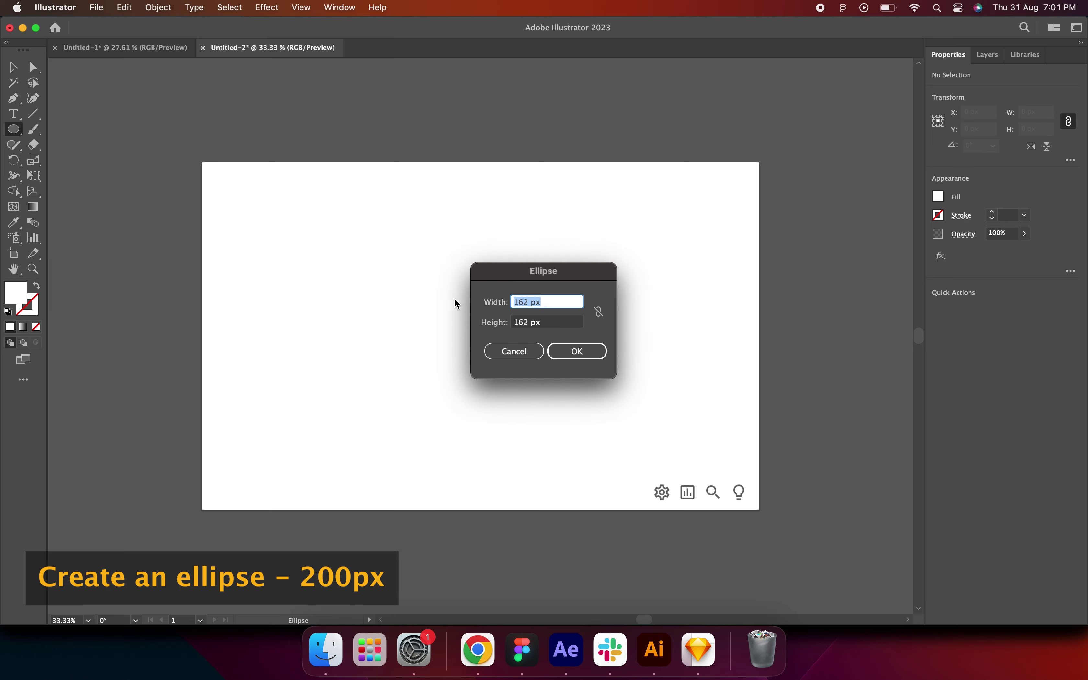
text(200)
key(Tab)
drag(530, 322, 499, 329)
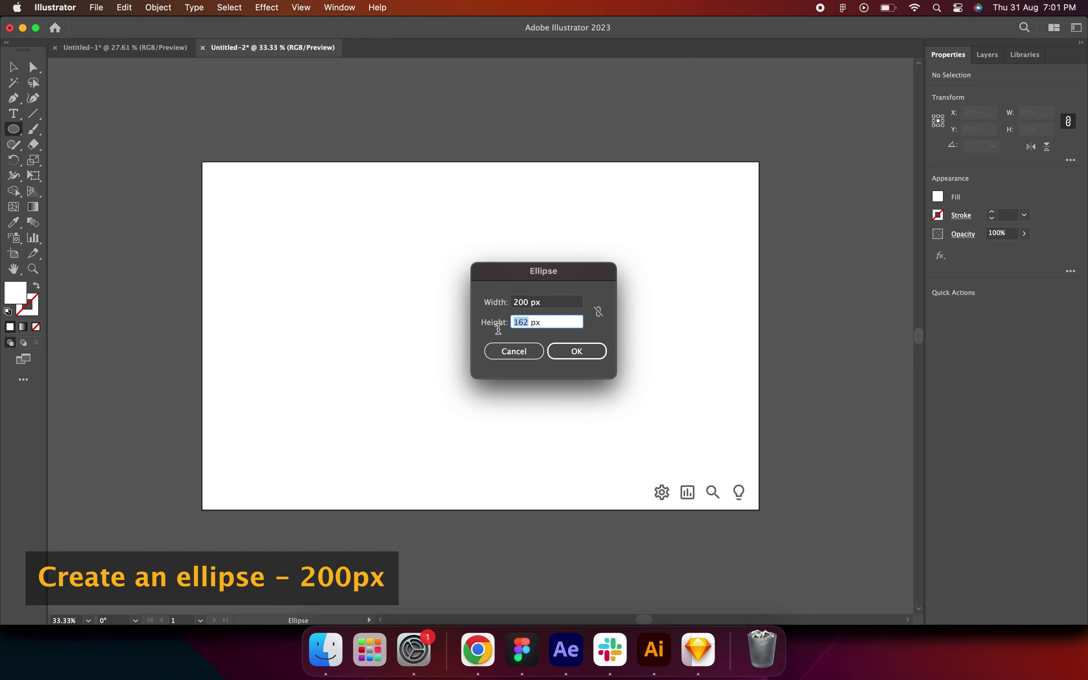
text(2)
click(579, 350)
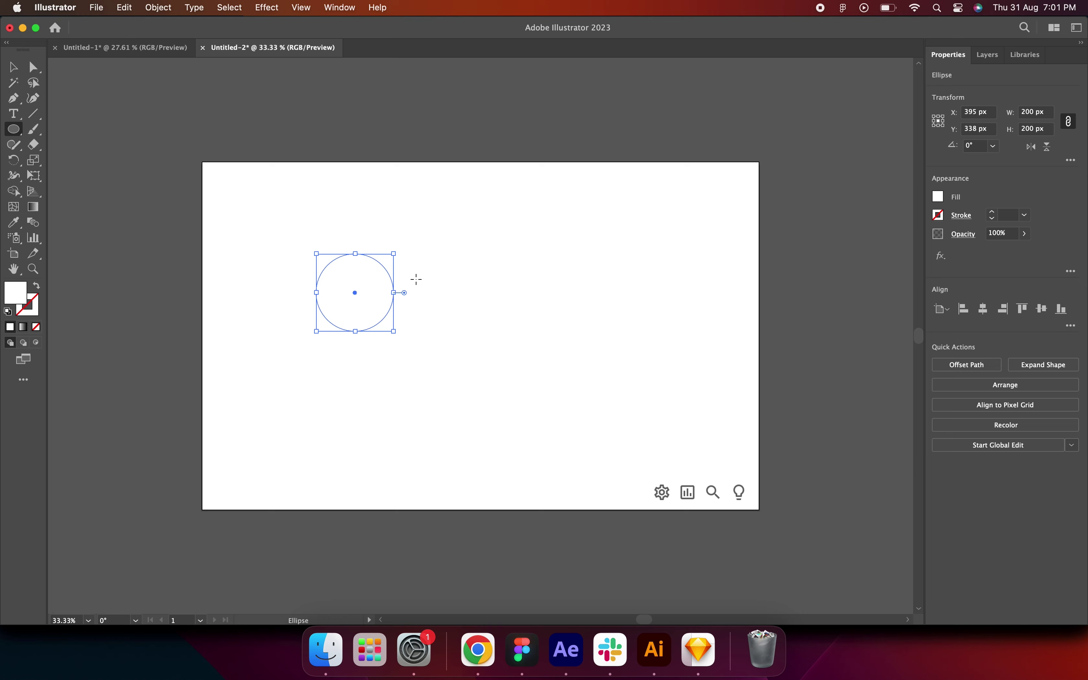
click(17, 68)
drag(343, 288, 291, 273)
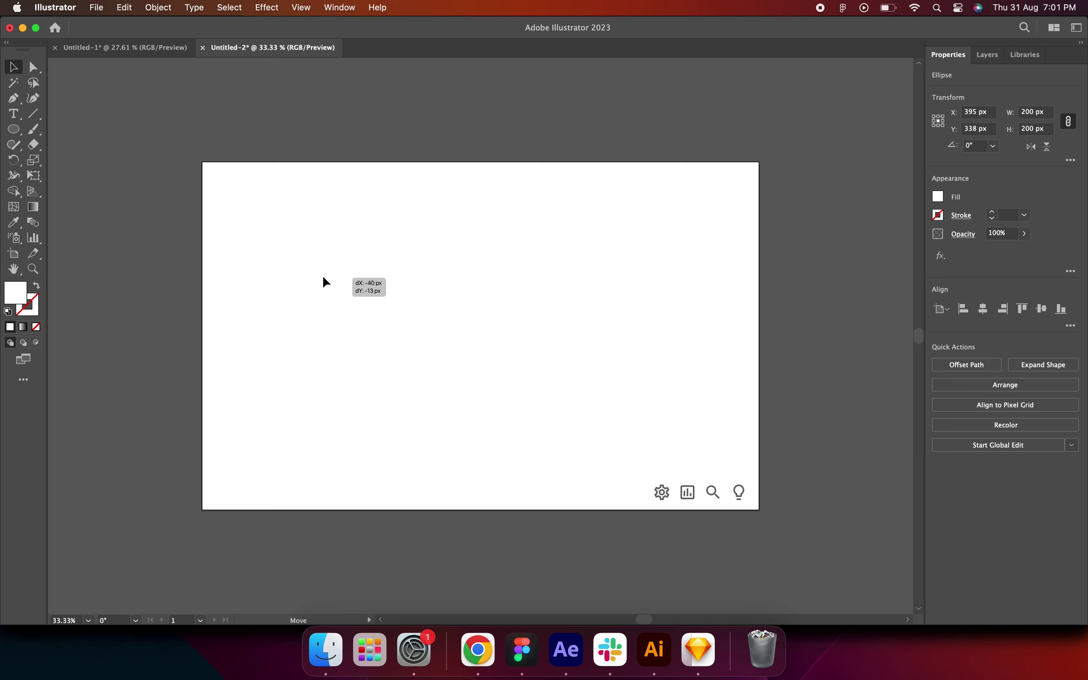
- Apply a gradient fill to the circle and set its left stop to grey b3b3b3
click(27, 326)
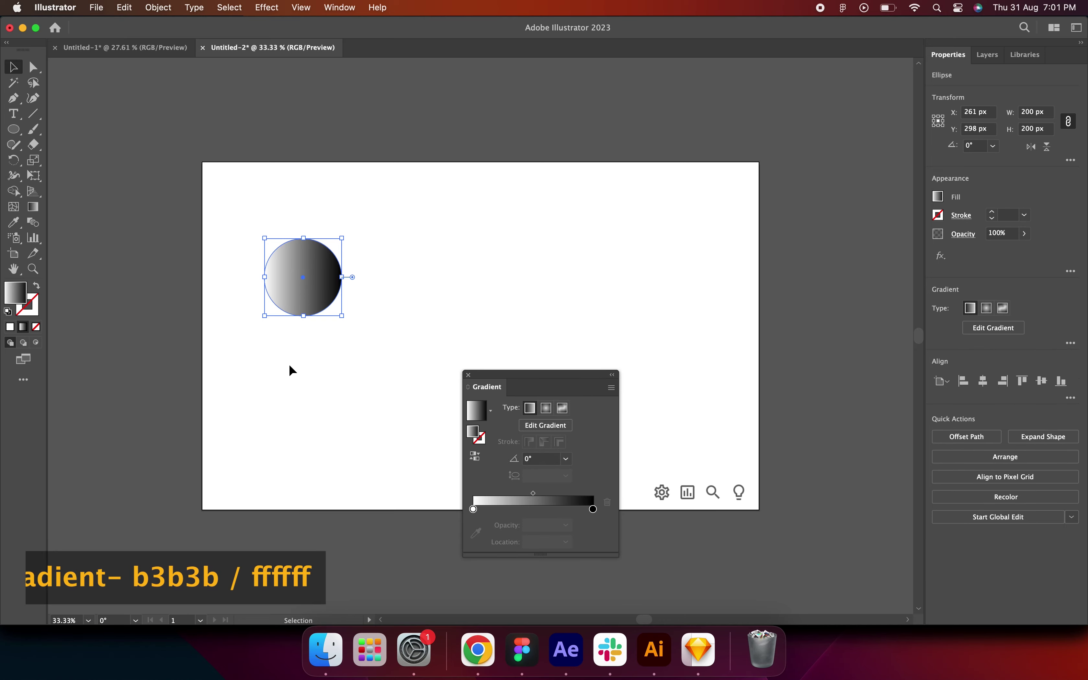
double_click(473, 509)
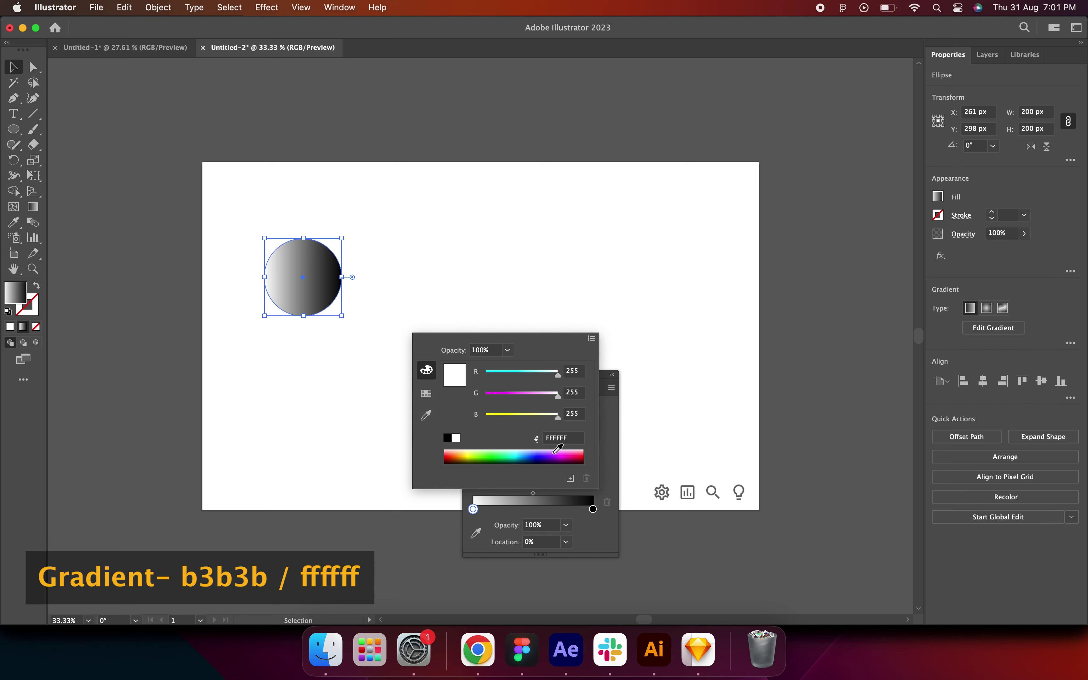
click(573, 442)
text(b3b3b3)
key(Return)
- Change the right gradient stop from black to white ffffff and close the gradient settings
click(594, 509)
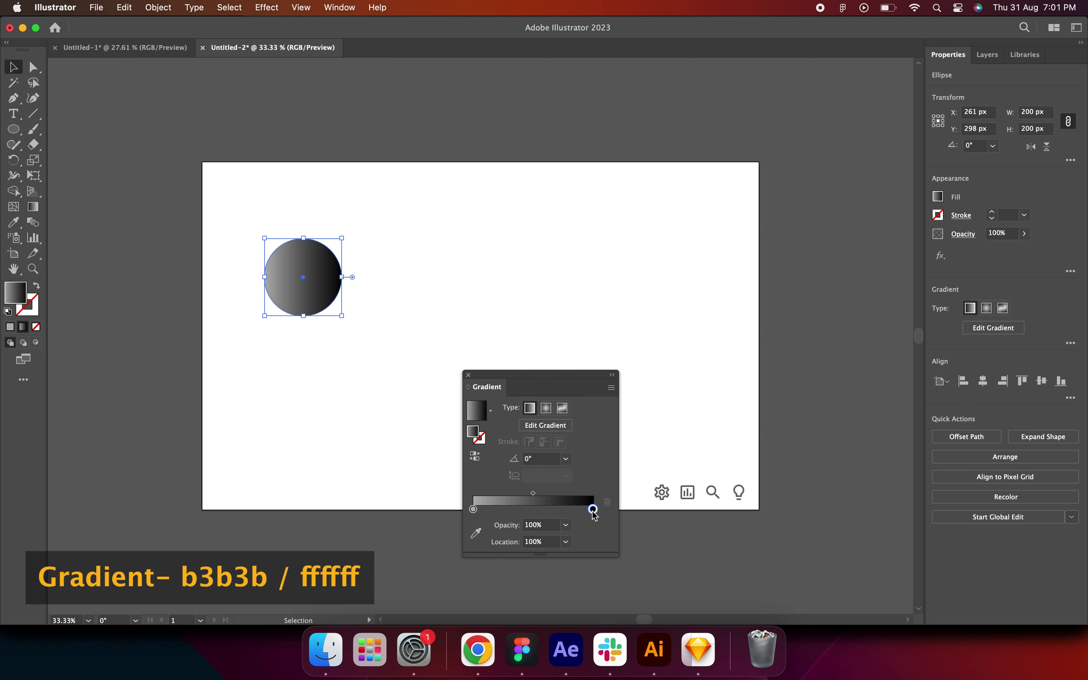
double_click(594, 510)
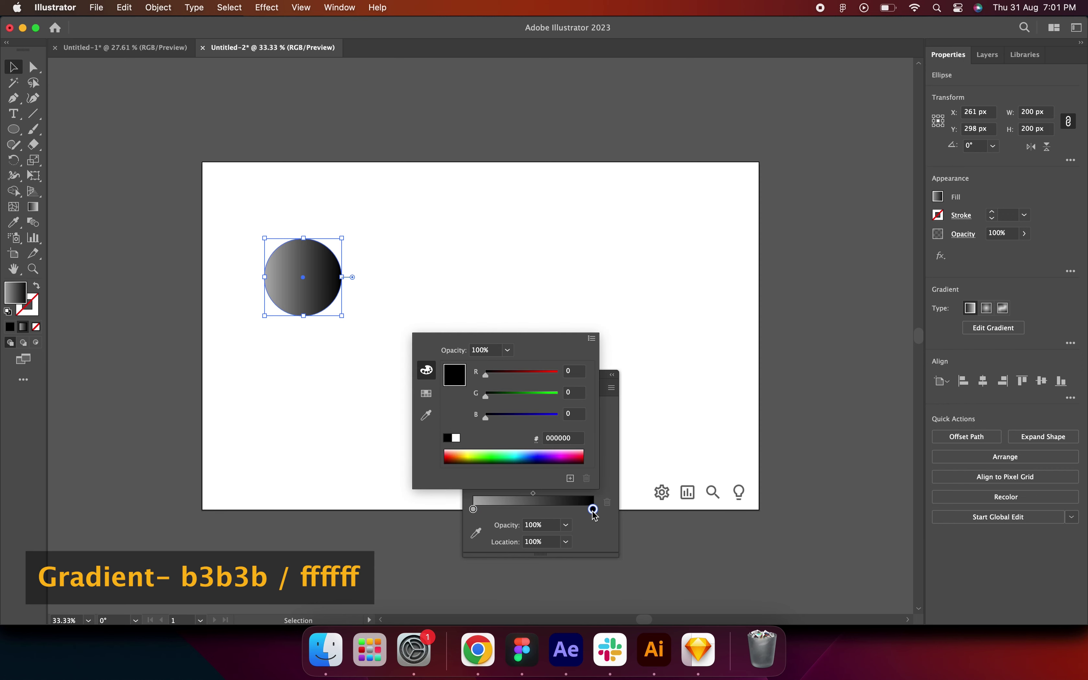
click(456, 440)
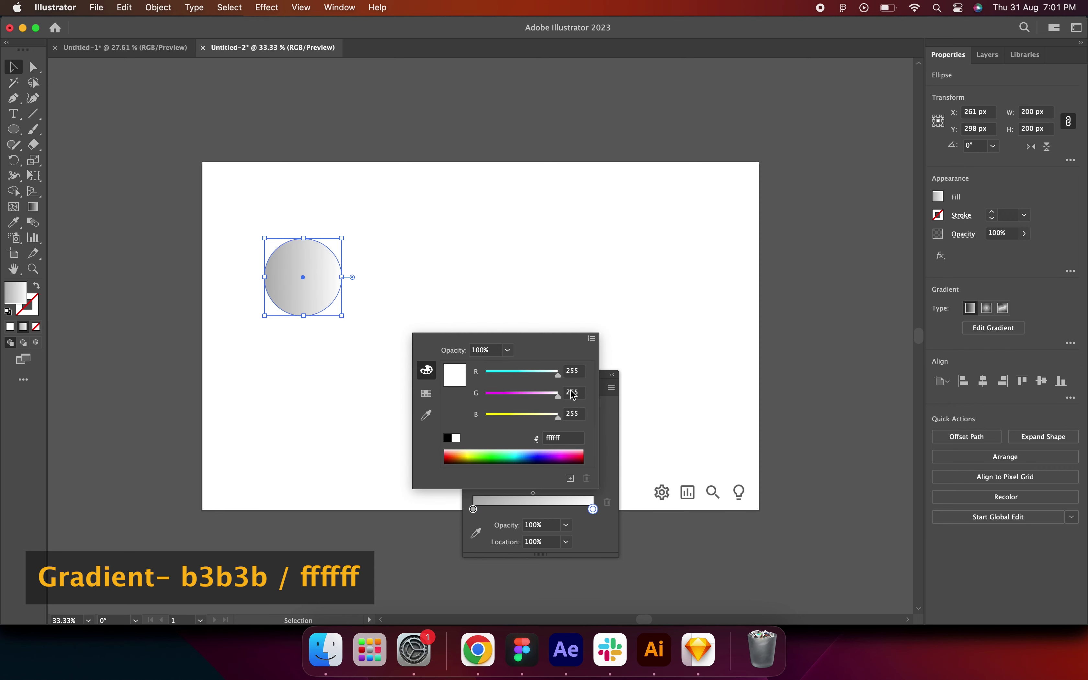
click(615, 416)
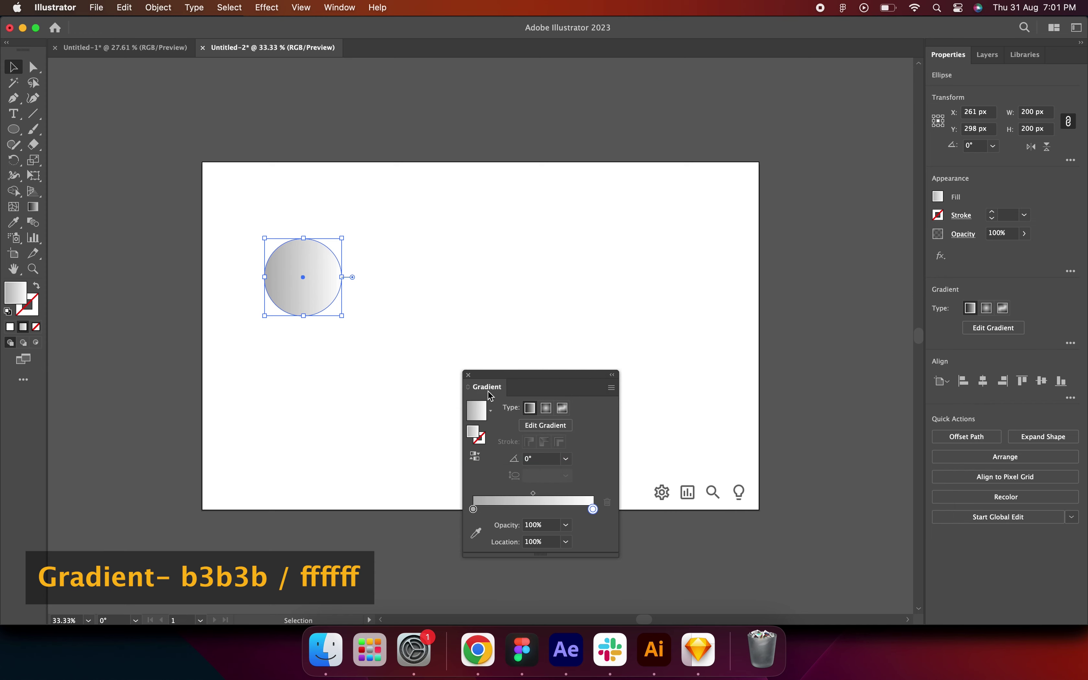
click(469, 377)
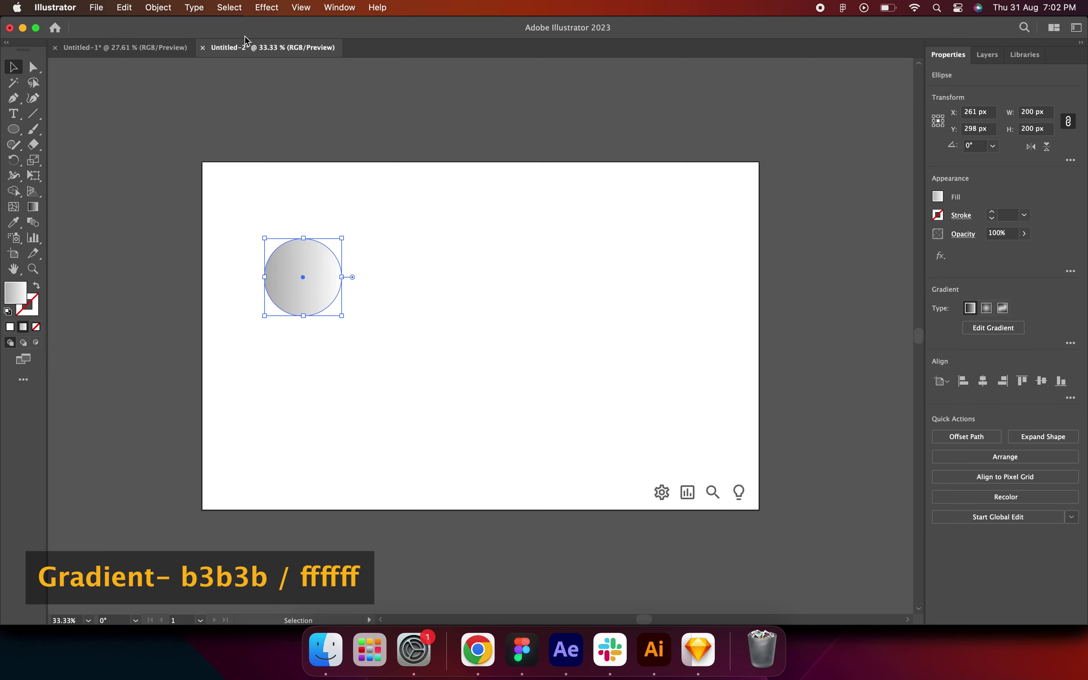
click(161, 10)
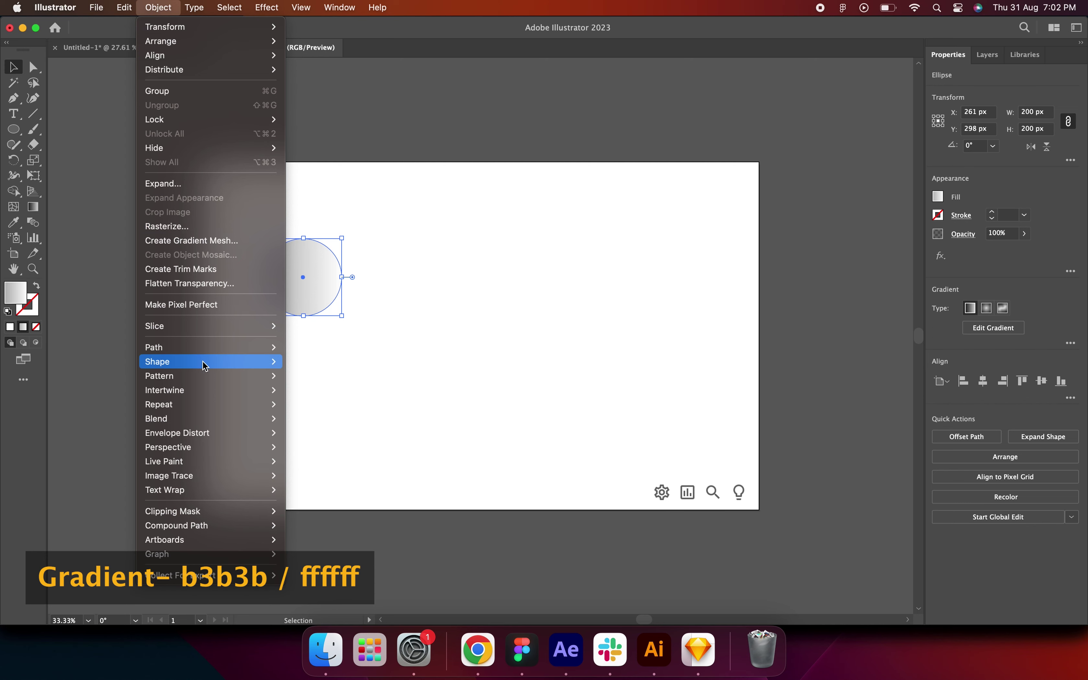
mouse_move(154, 347)
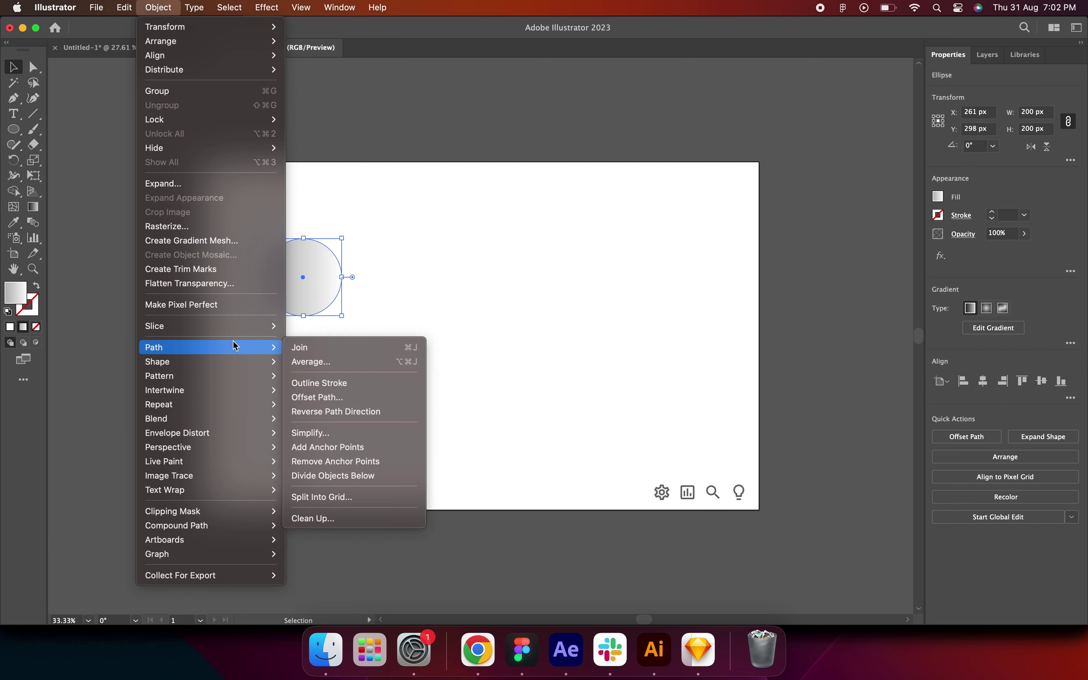
- Apply a 10 px Offset Path to surround the gradient circle with a 220 px circle
click(324, 398)
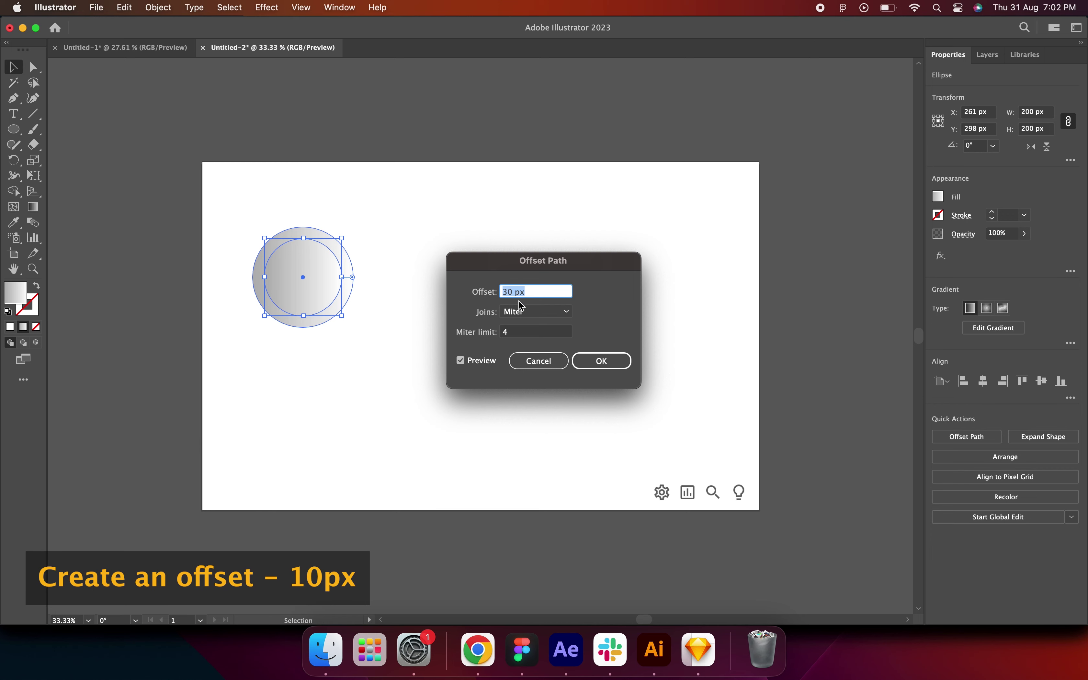
click(509, 291)
key(BackSpace)
text(1)
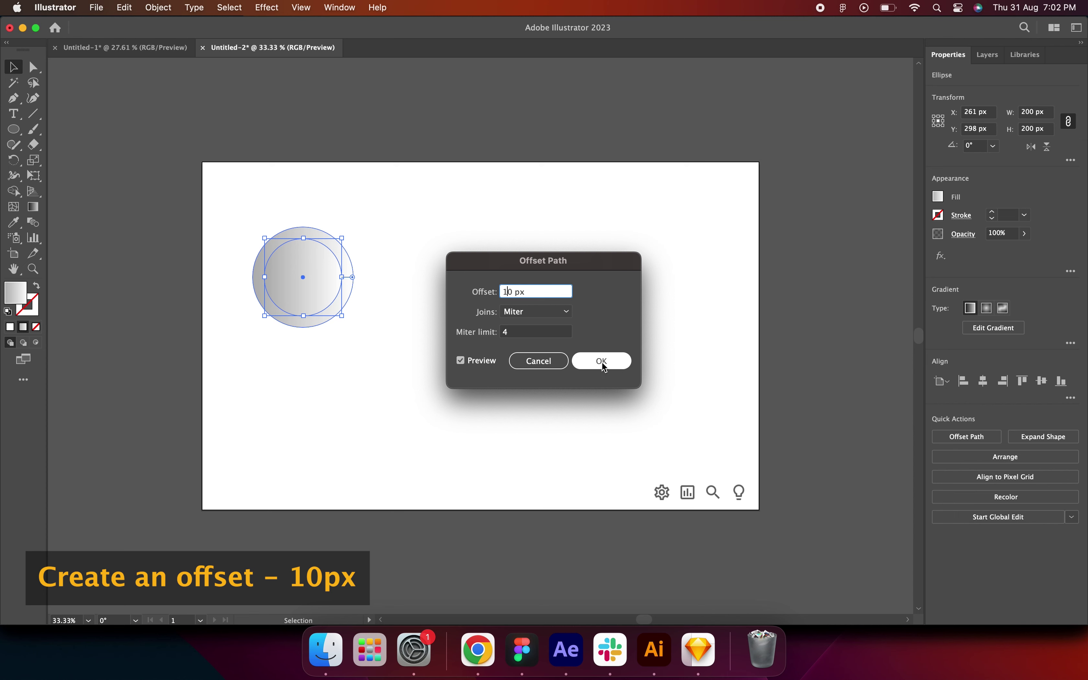
click(603, 362)
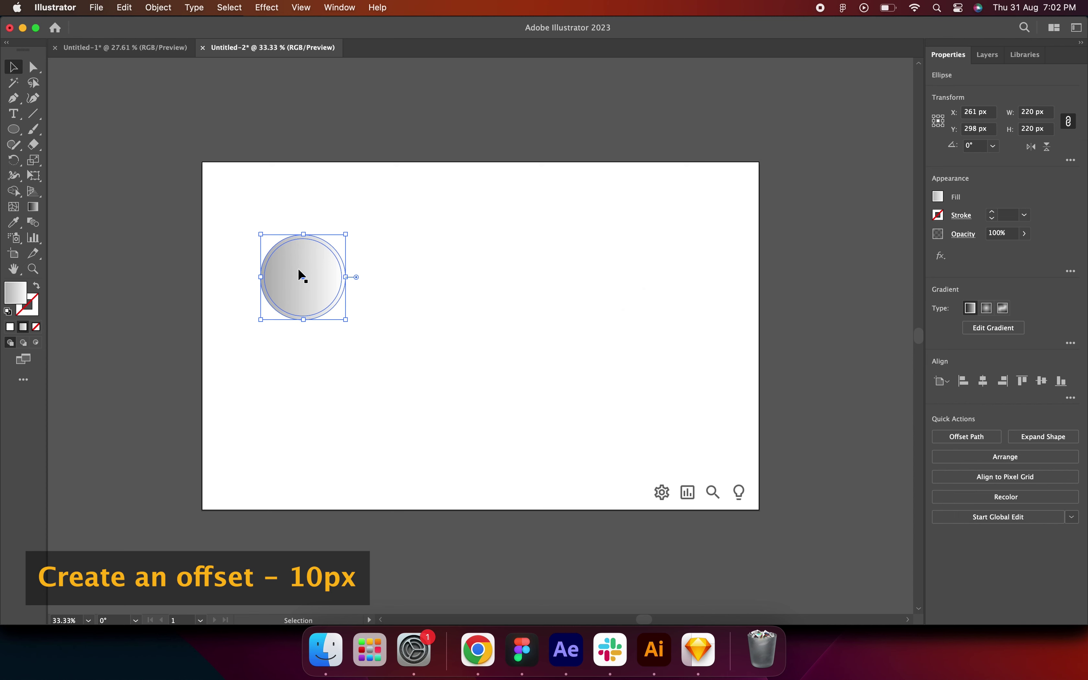
- Set the outer circle's left gradient stop to white ffffff
click(34, 209)
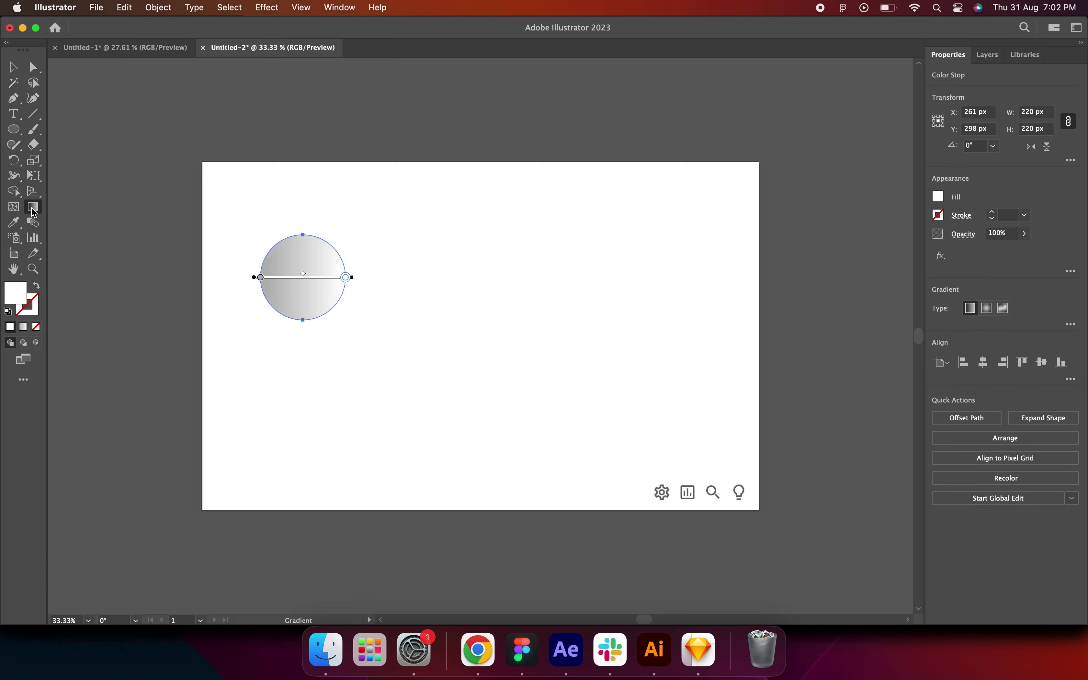
double_click(261, 277)
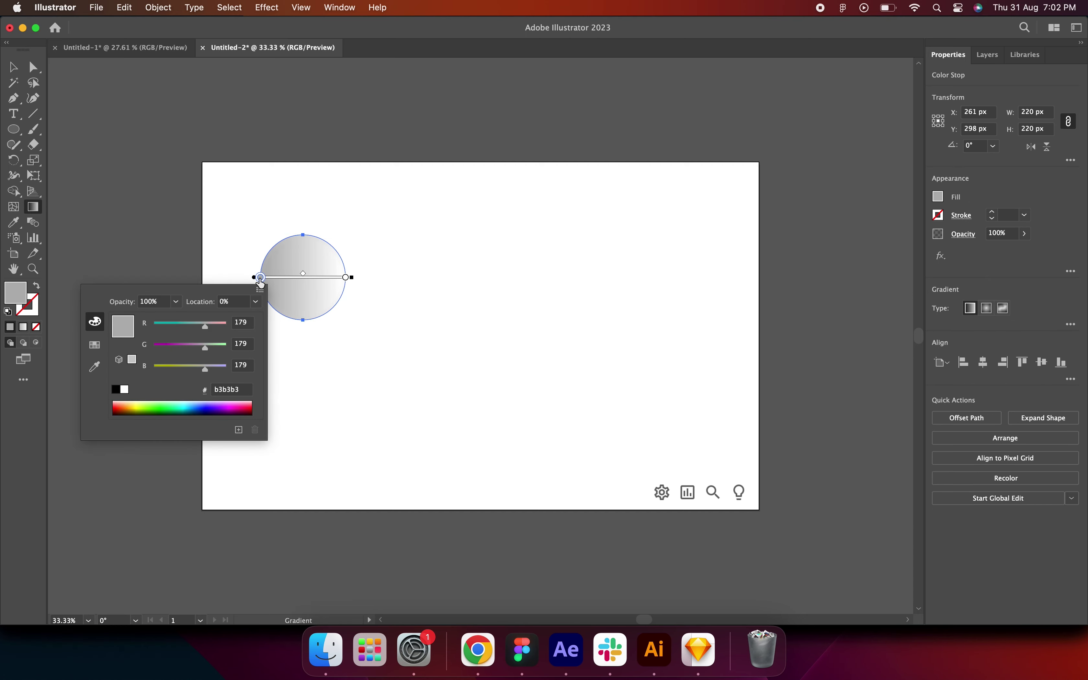
click(243, 391)
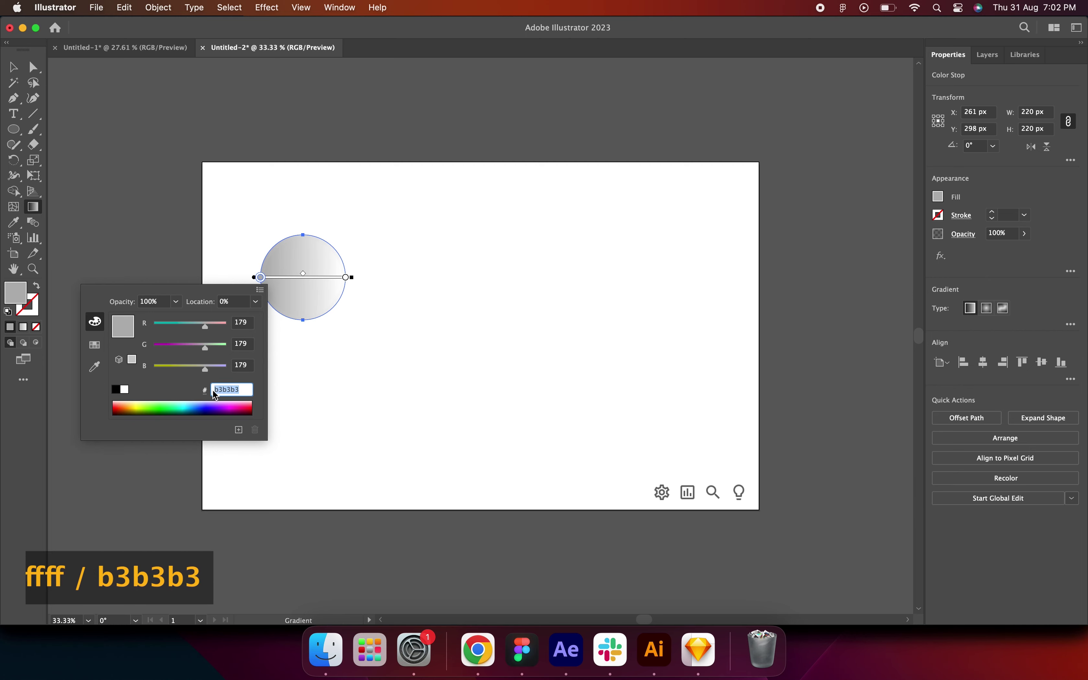
text(ffffff)
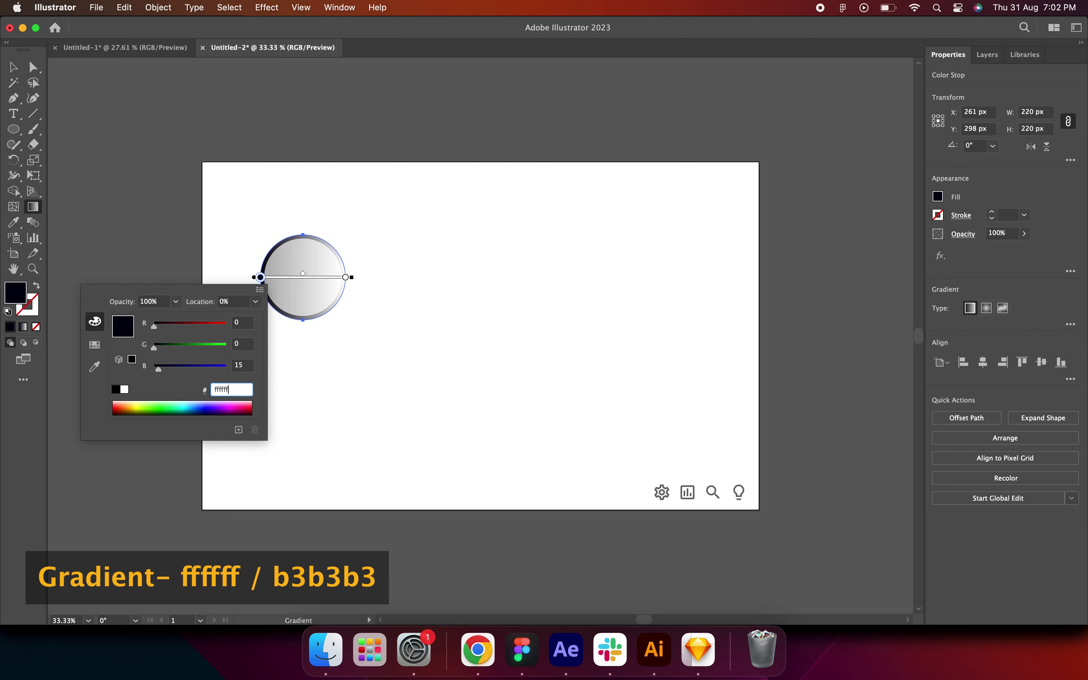
key(Return)
key(Escape)
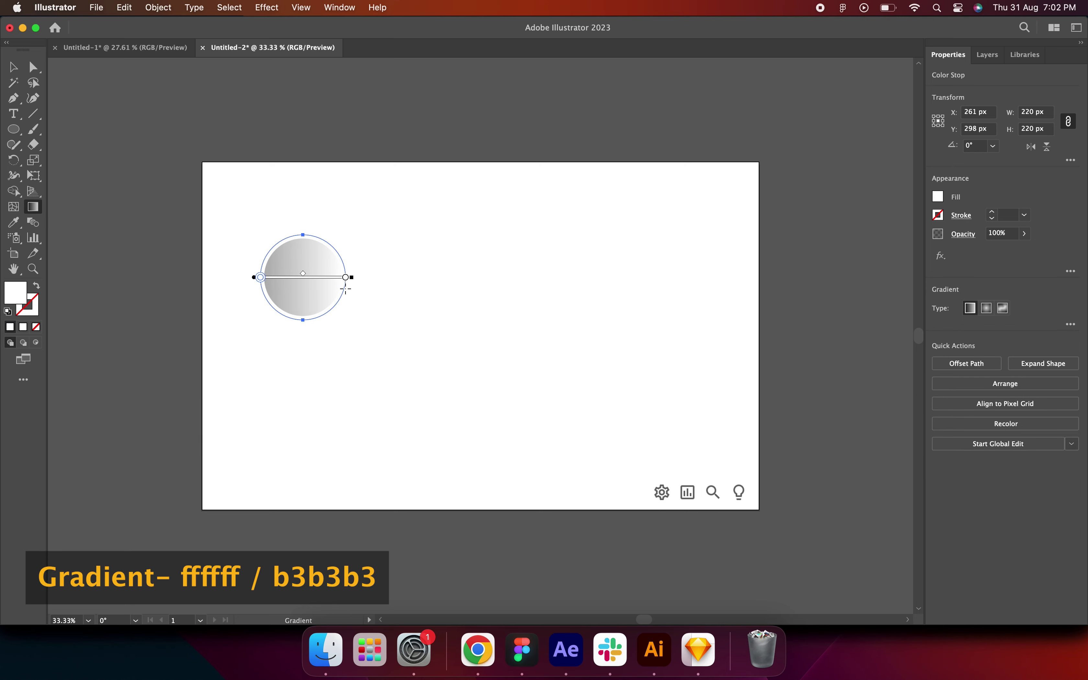
- Set the outer circle's right gradient stop to grey b3b3b3
double_click(346, 277)
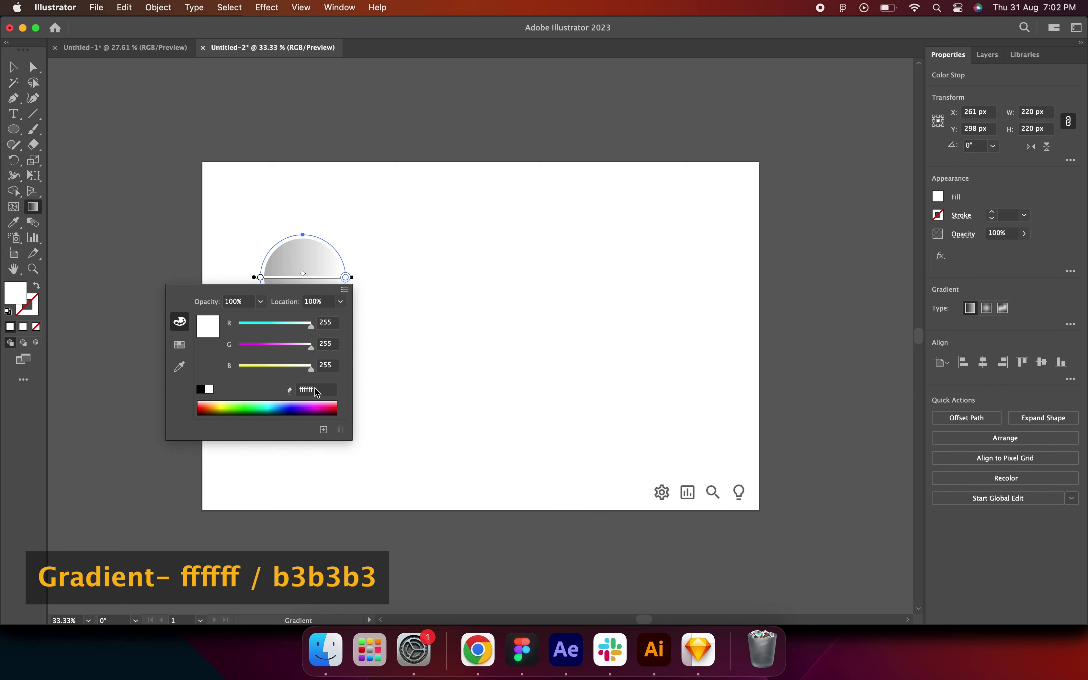
text(b33)
key(Return)
key(Escape)
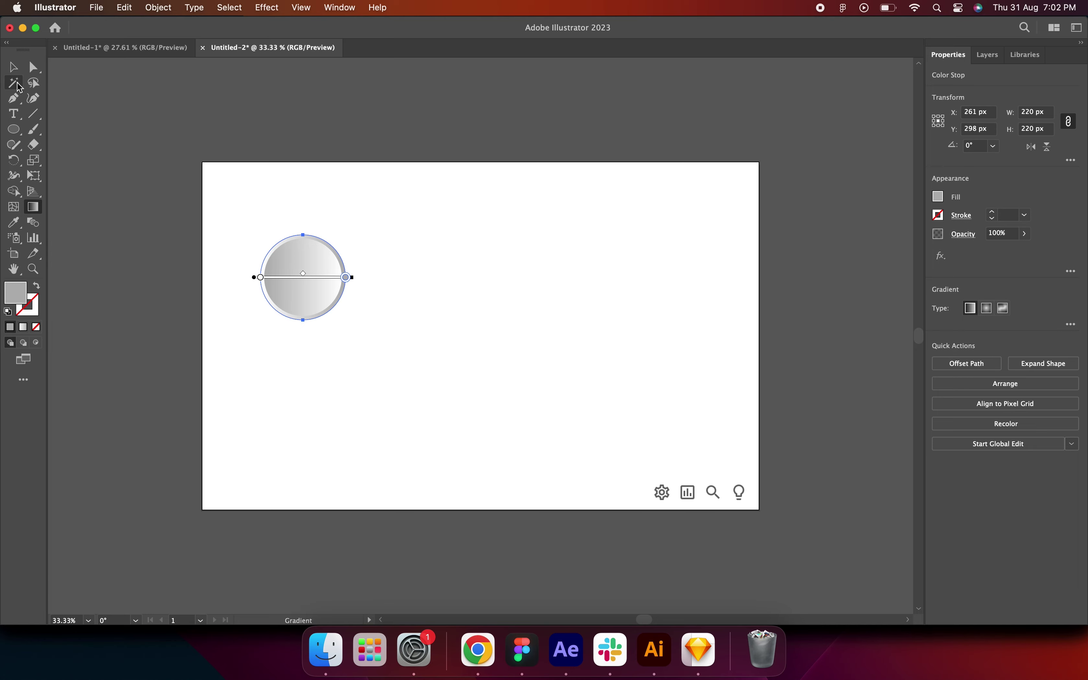
click(15, 71)
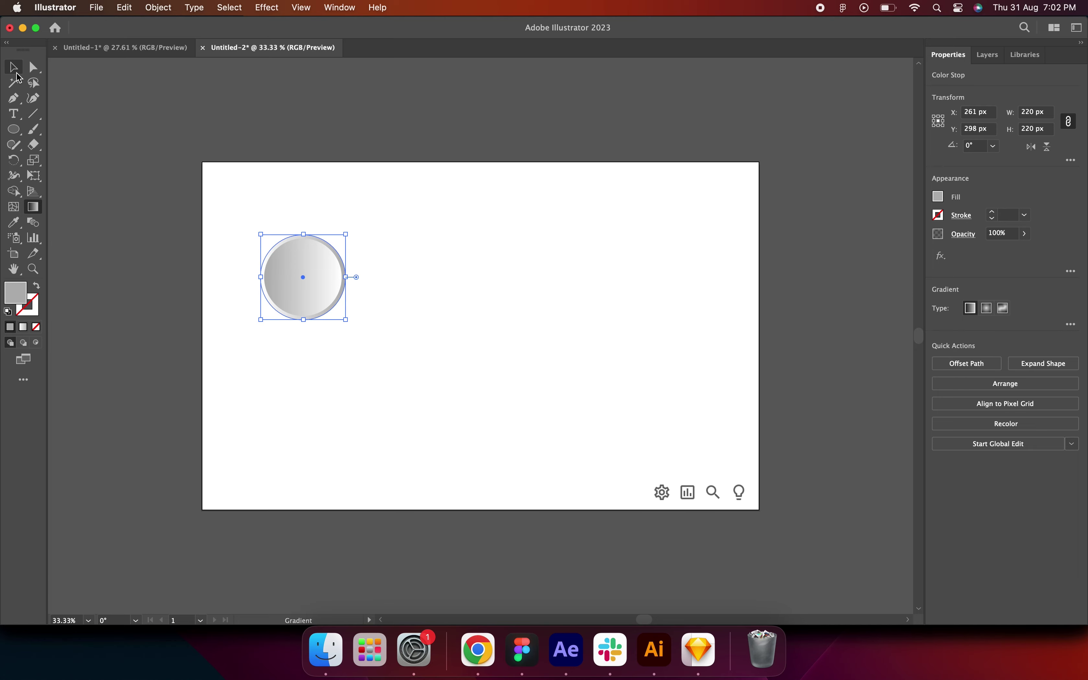
- Apply a 30 px Offset Path to add a 280 × 280 px circle behind the others
click(160, 8)
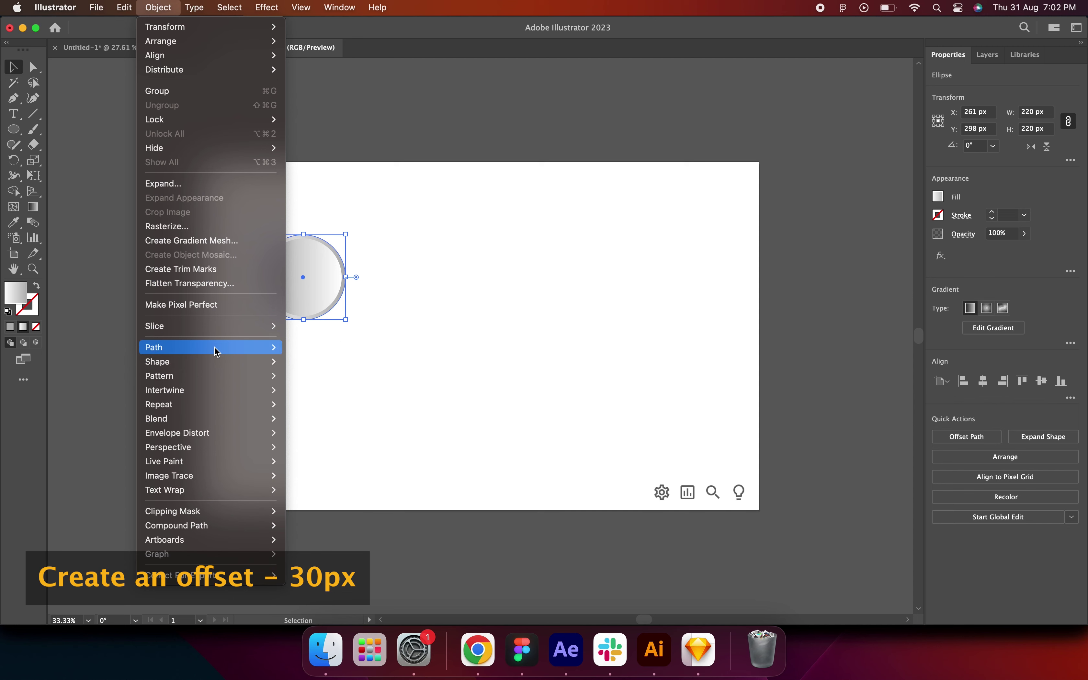
mouse_move(154, 347)
click(332, 397)
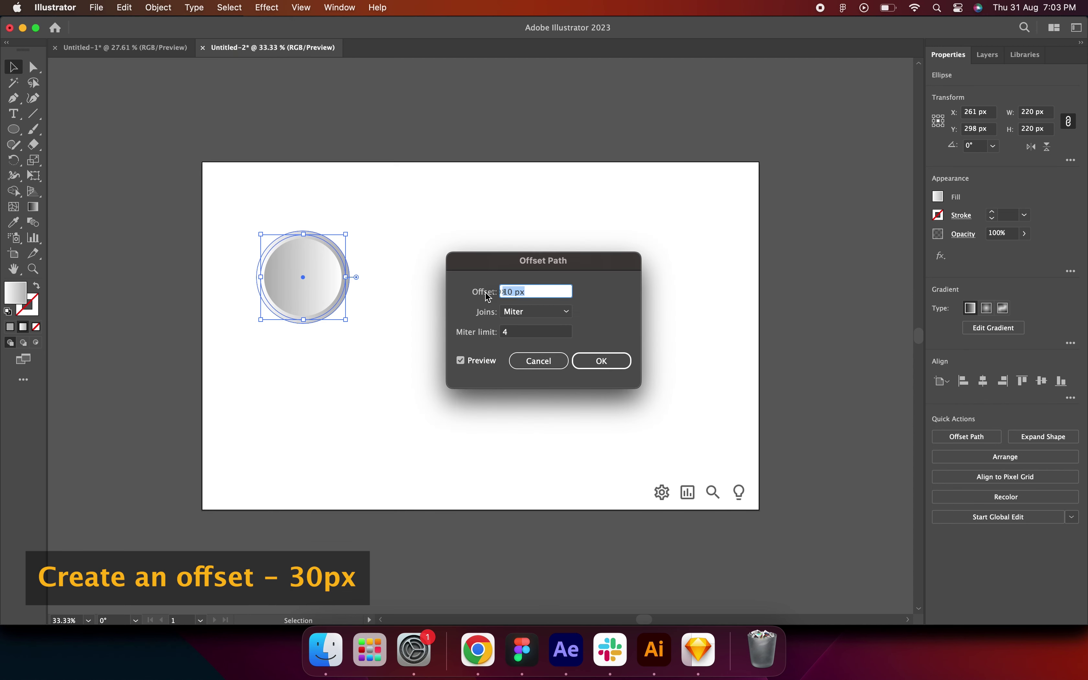
key(shift+Up)
key(shift+Up)
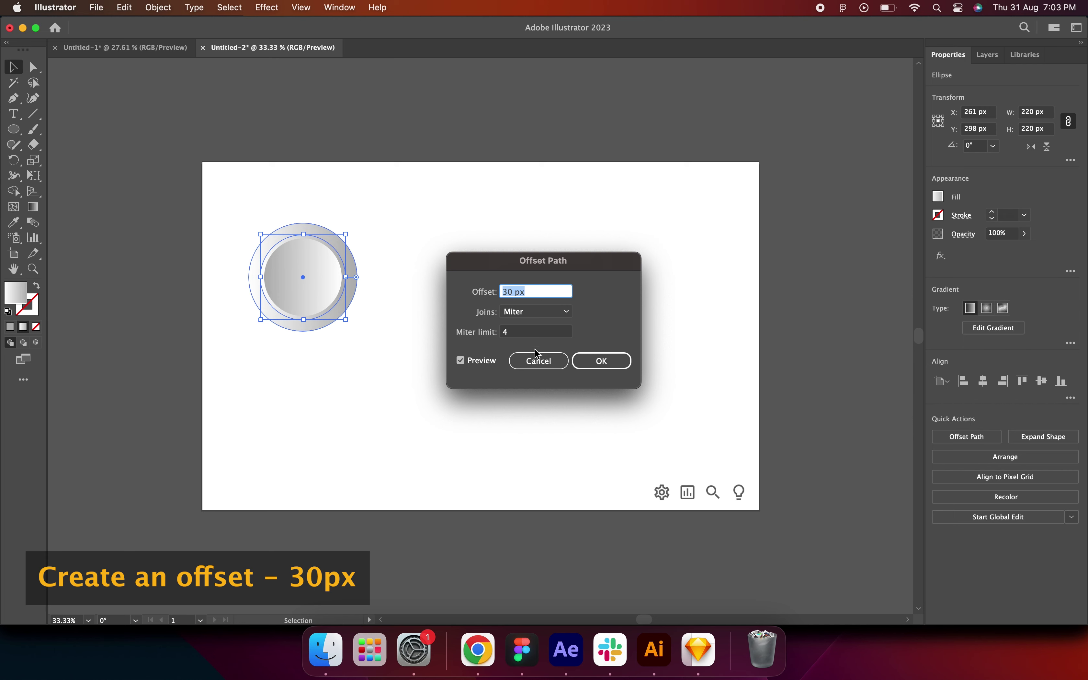
click(587, 361)
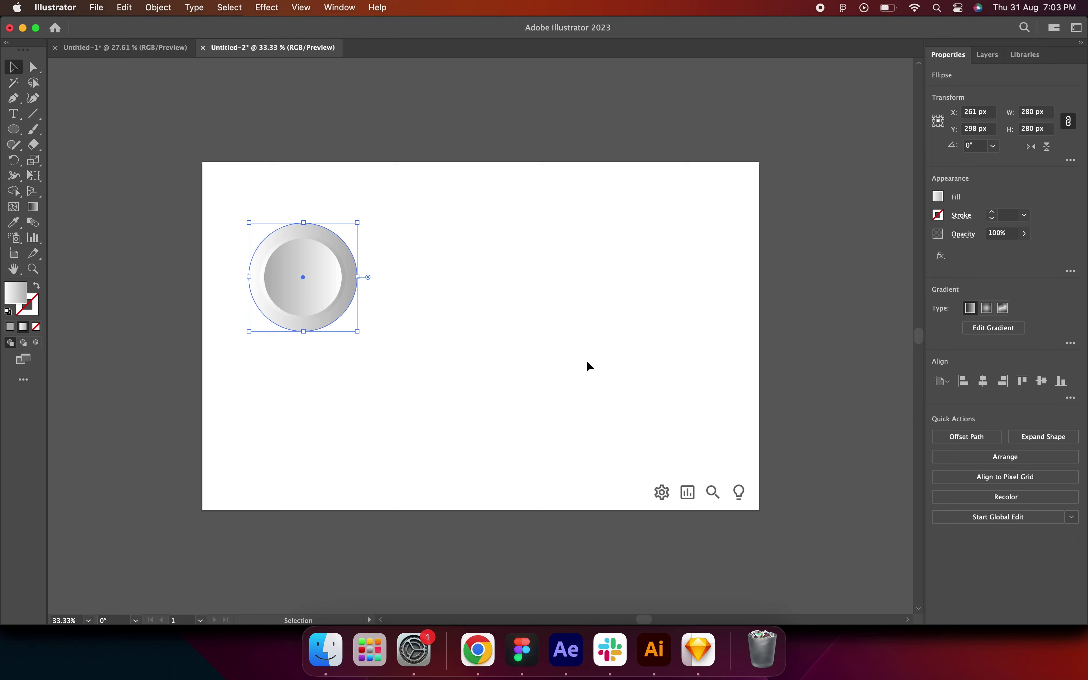
- Make the outer ring's gradient run top to bottom with the bottom stop ff7017
click(34, 207)
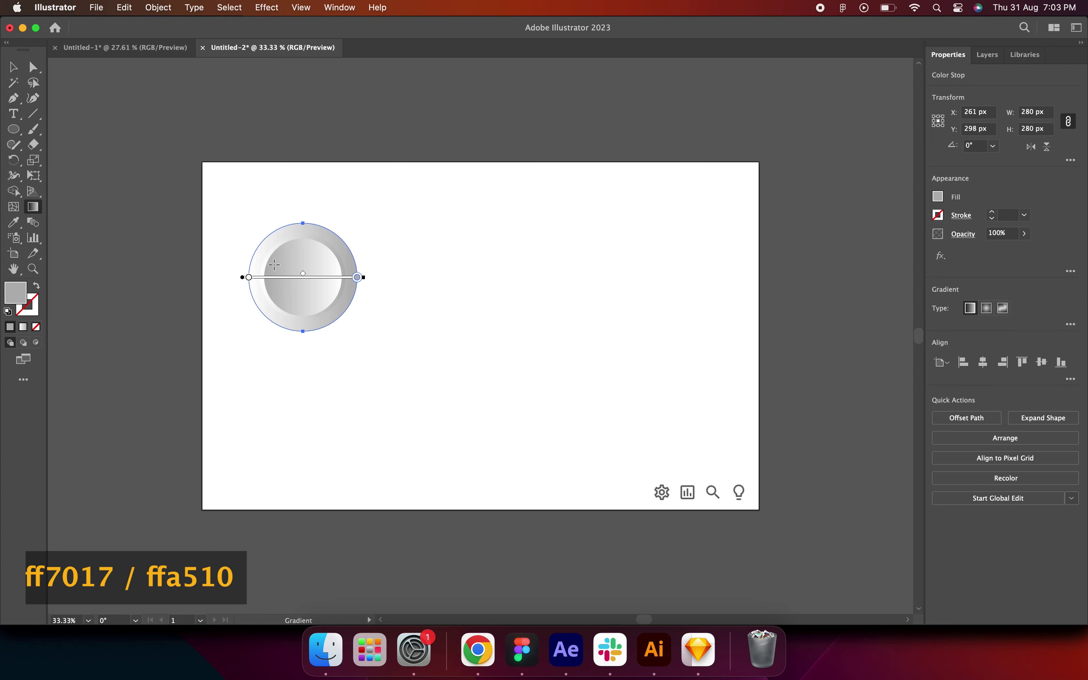
drag(304, 213, 303, 341)
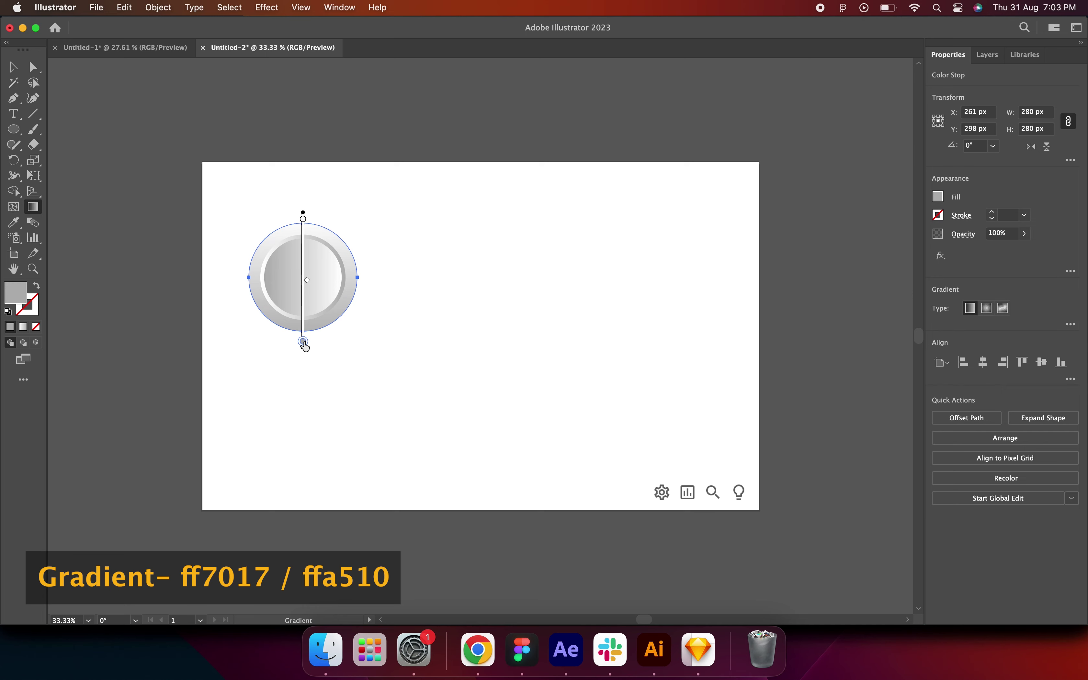
double_click(304, 342)
click(288, 454)
text(ff7017)
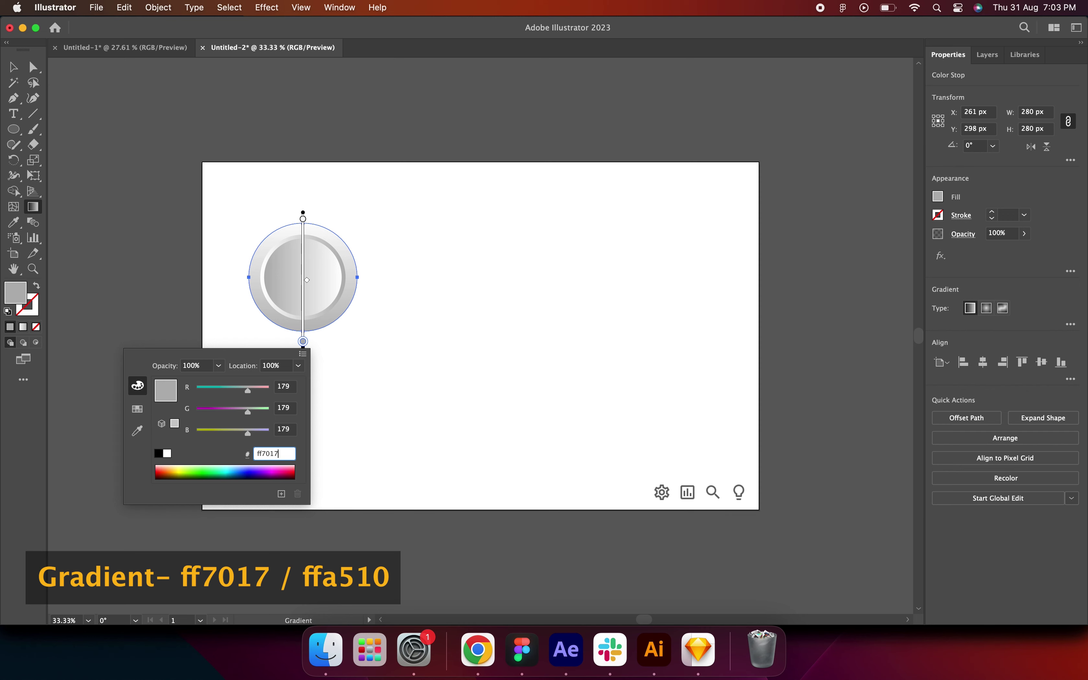
key(Return)
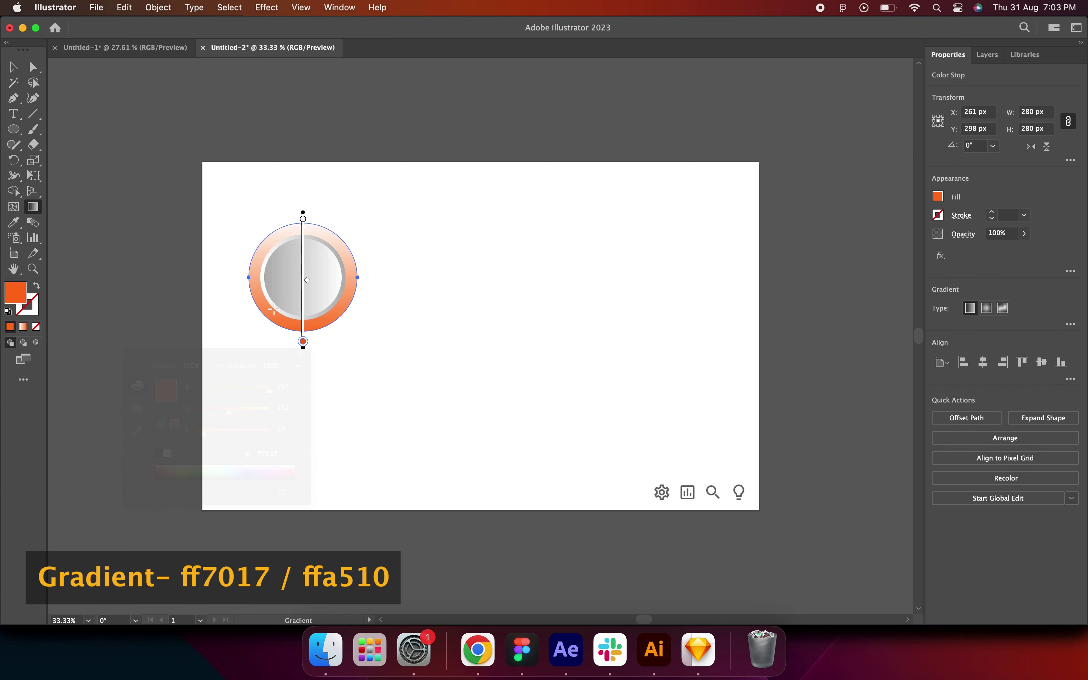
- Set the top gradient stop to ffa500 and copy the button to the right
double_click(303, 220)
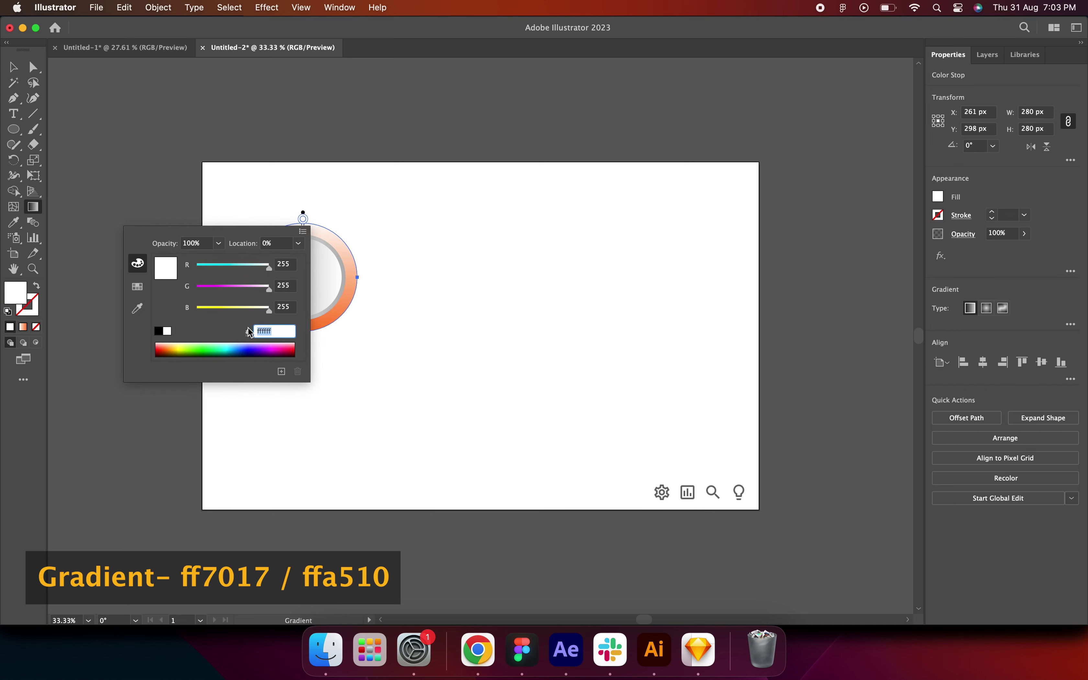
text(ffa500)
key(Return)
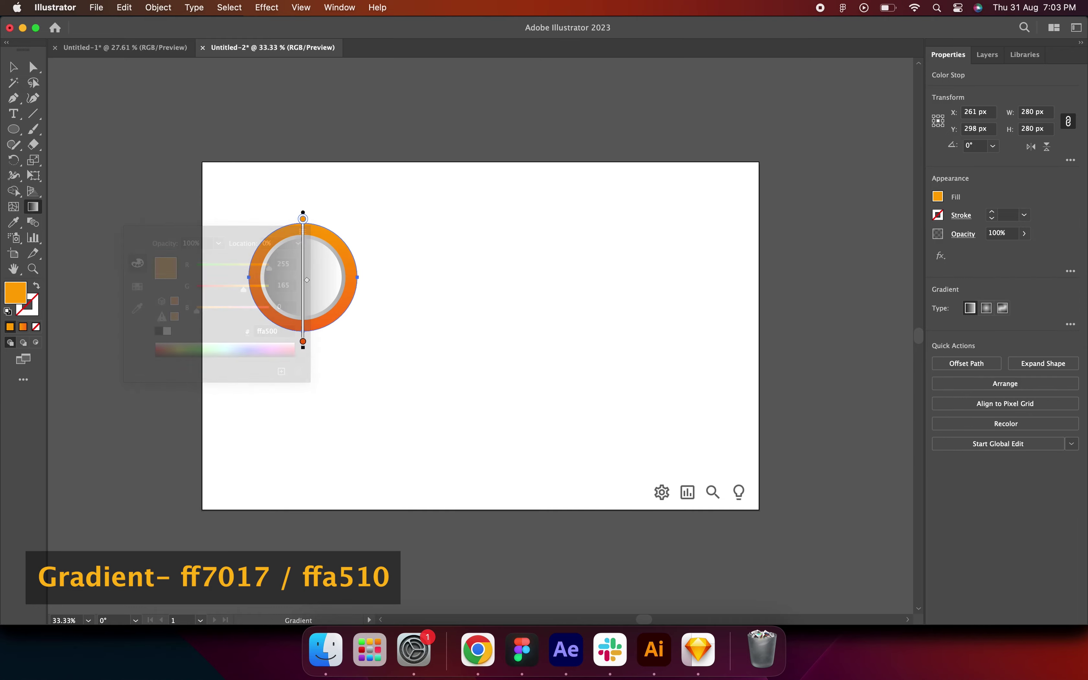
click(13, 67)
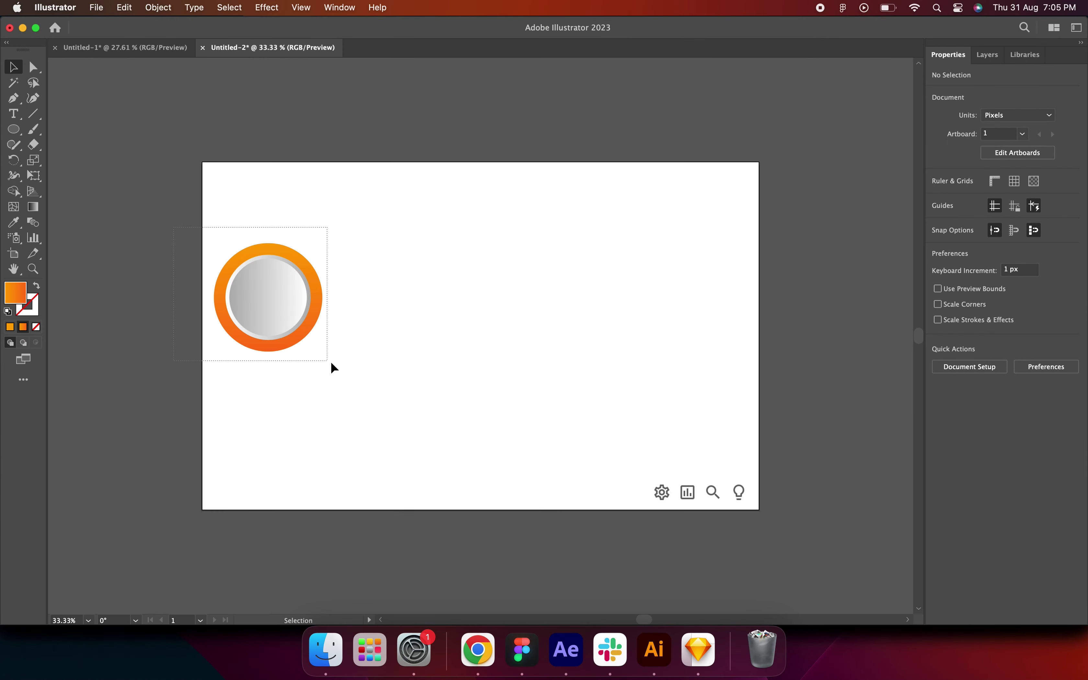
mouse_move(281, 321)
mouse_down()
mouse_move(713, 323)
mouse_move(701, 317)
mouse_up()
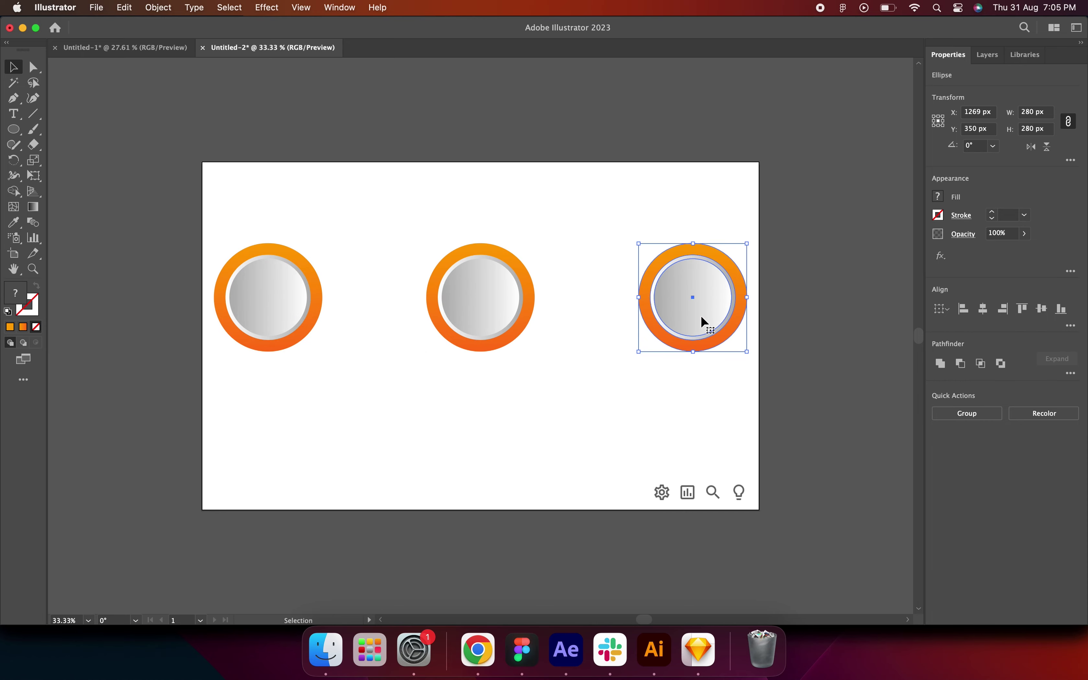
- Copy the middle and right circles into a staggered lower row, making five circles
drag(746, 200, 466, 385)
drag(498, 314, 392, 425)
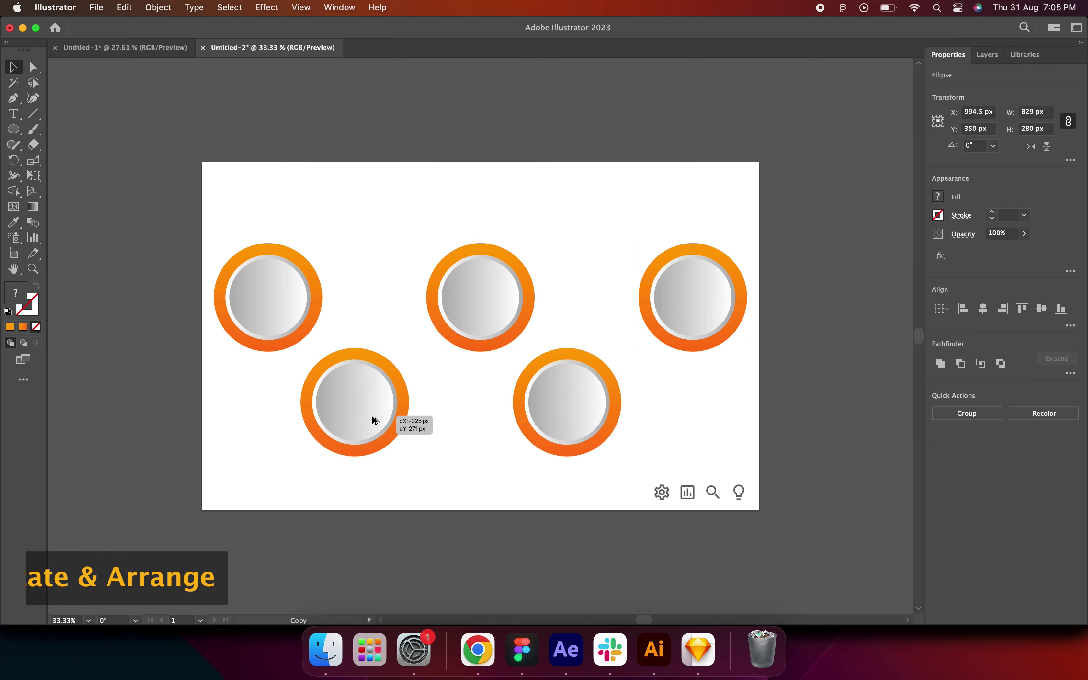
click(121, 269)
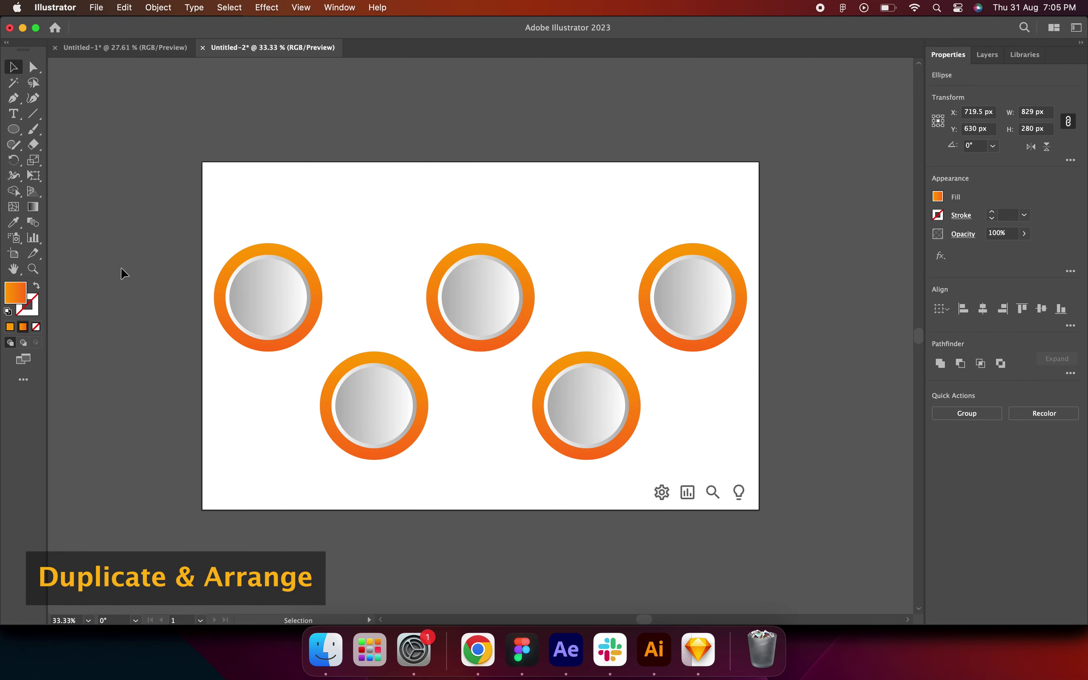
click(14, 130)
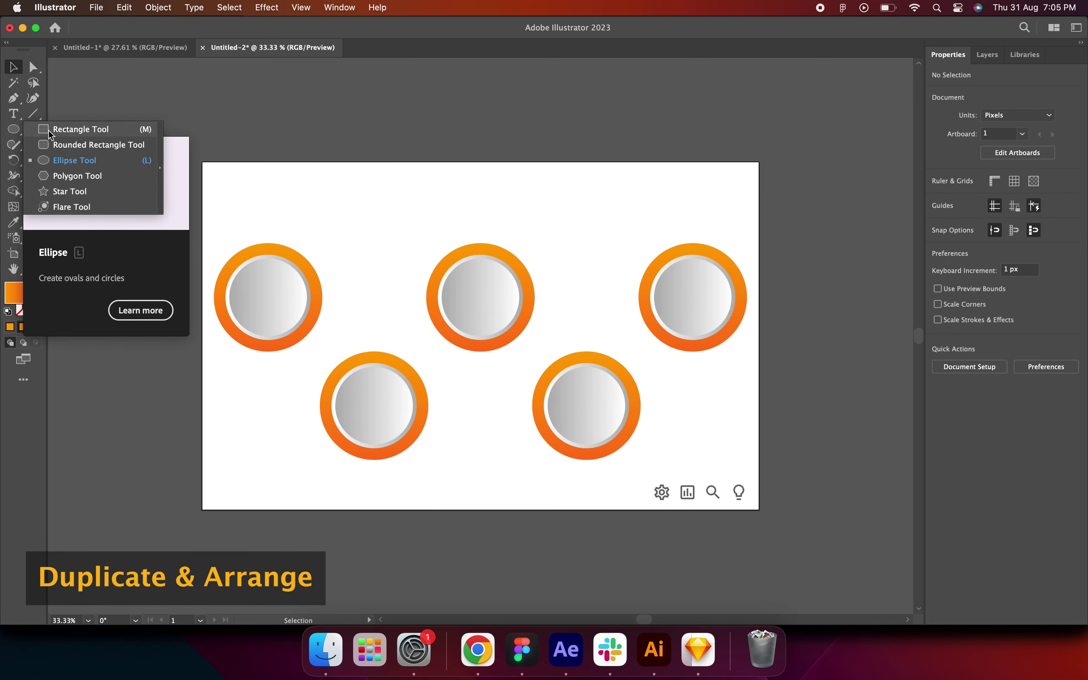
click(62, 131)
- Draw a tall orange bar, duplicate it, and rotate the bars to 45°
drag(237, 363, 278, 460)
key(v)
mouse_move(257, 412)
mouse_down()
mouse_move(385, 411)
mouse_move(530, 360)
mouse_up()
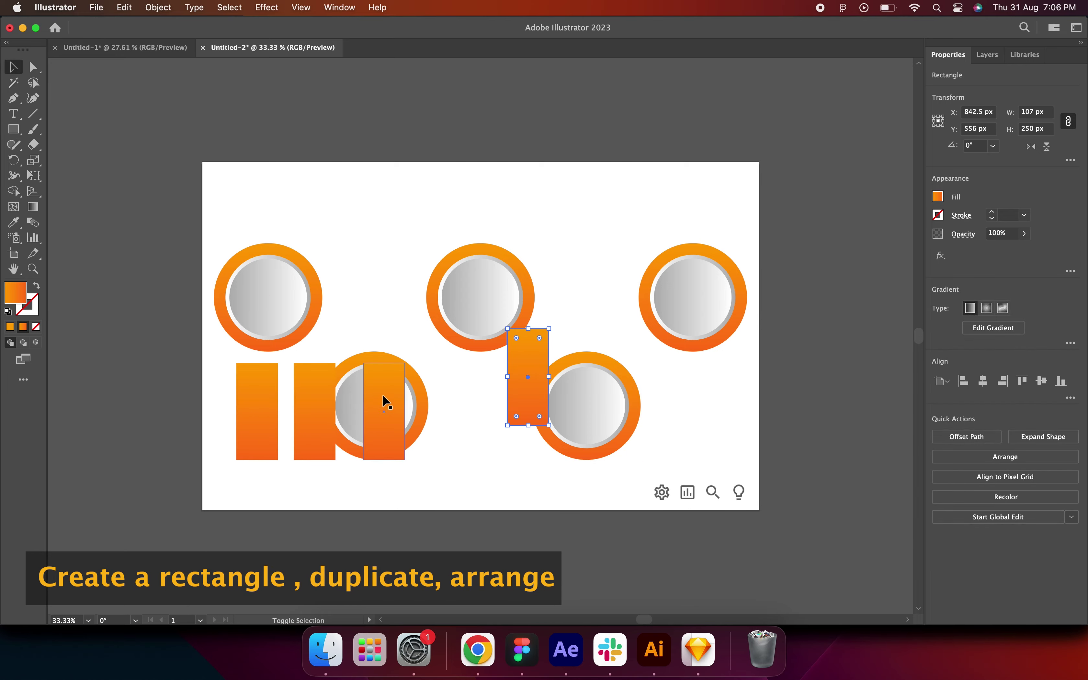
shift+click(384, 403)
click(974, 145)
text(45)
key(Return)
- Drag the tilted bars into place between the first pairs of circles
click(585, 274)
drag(469, 320, 513, 341)
drag(417, 457, 323, 340)
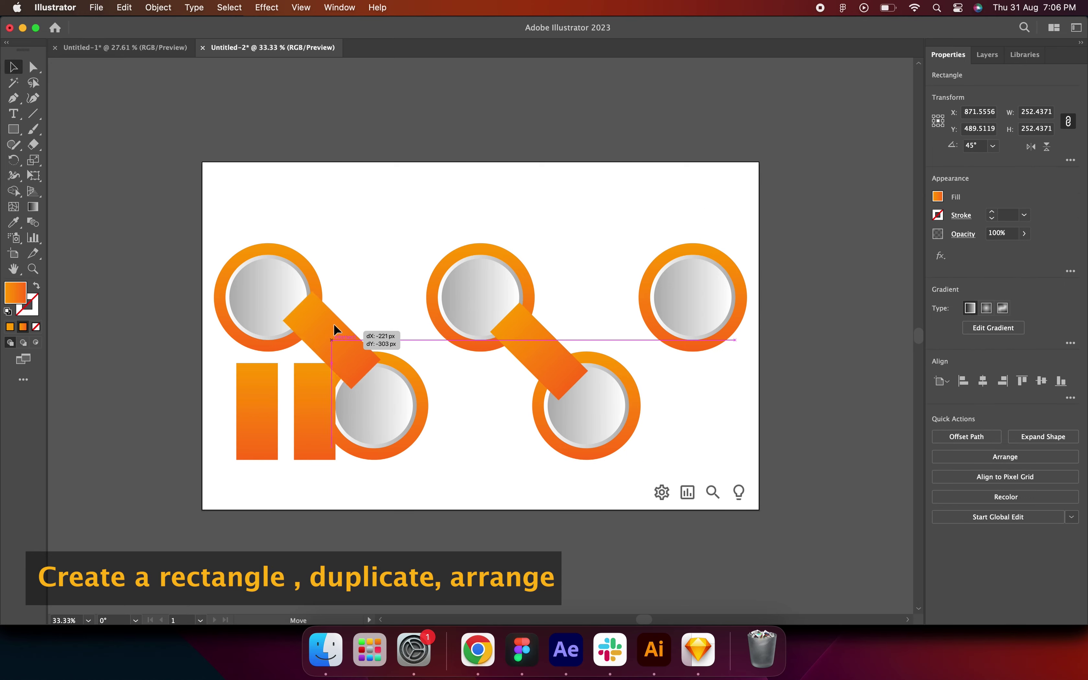
click(315, 432)
shift+click(255, 442)
drag(230, 466, 163, 470)
- Position the remaining bars to link circles 2–3 and 4–5, completing the W zigzag
drag(306, 432, 425, 342)
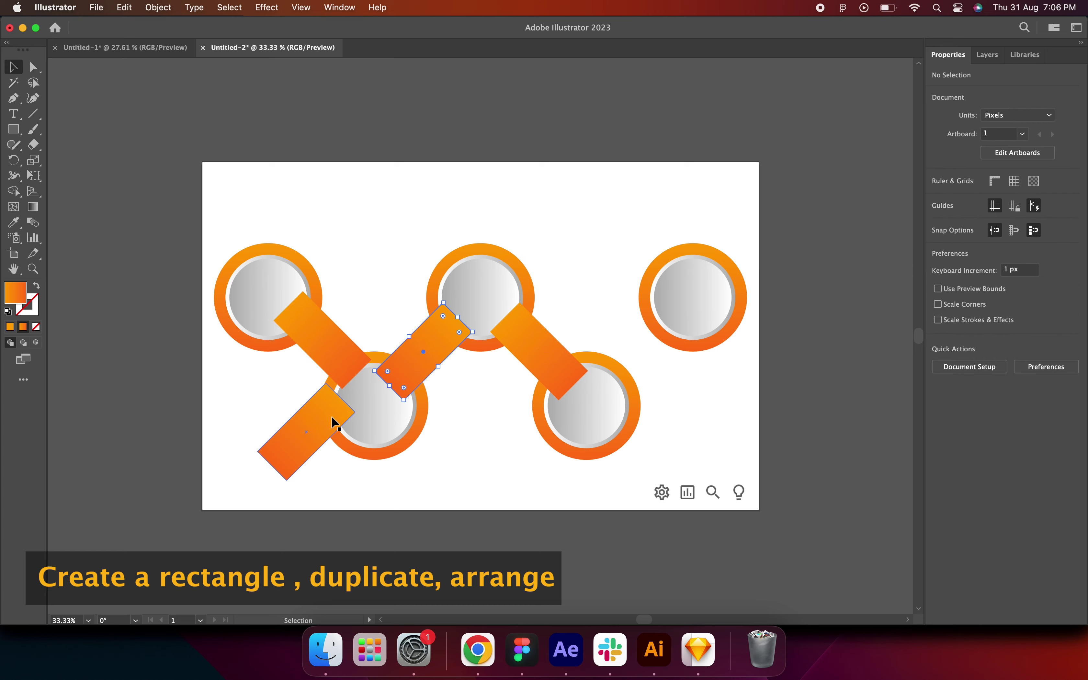
drag(266, 391, 630, 334)
drag(332, 352, 335, 354)
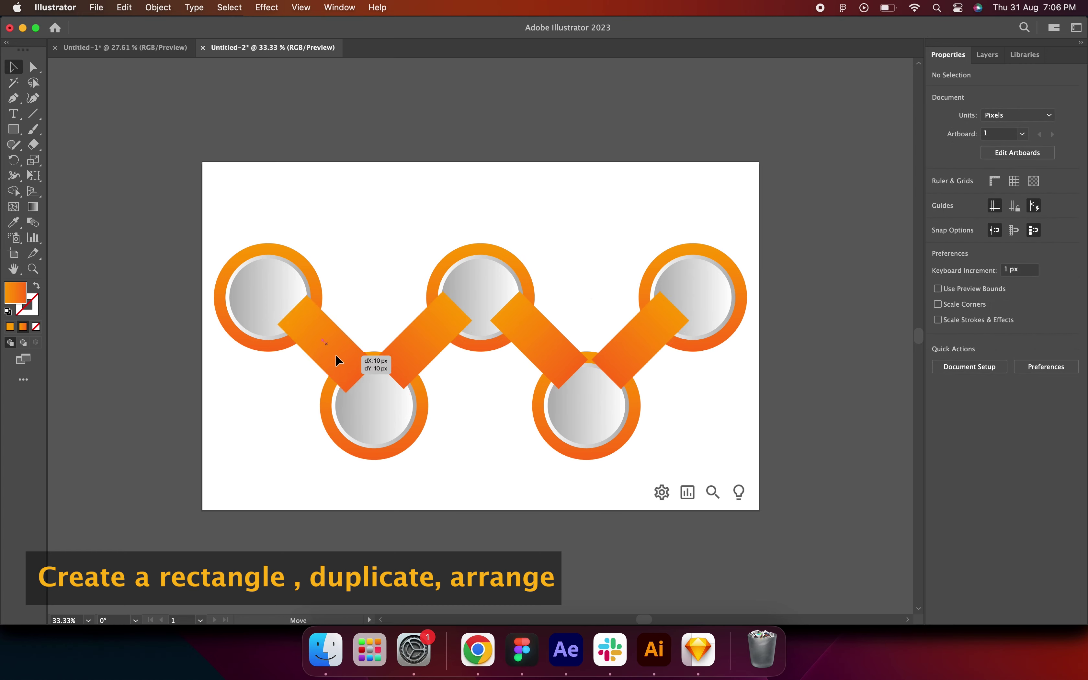
drag(422, 338, 420, 344)
drag(617, 346, 614, 346)
shift+click(540, 347)
shift+click(422, 346)
- Send the four bars behind the circles and add all five circles to the selection
shift+click(334, 362)
right_click(334, 362)
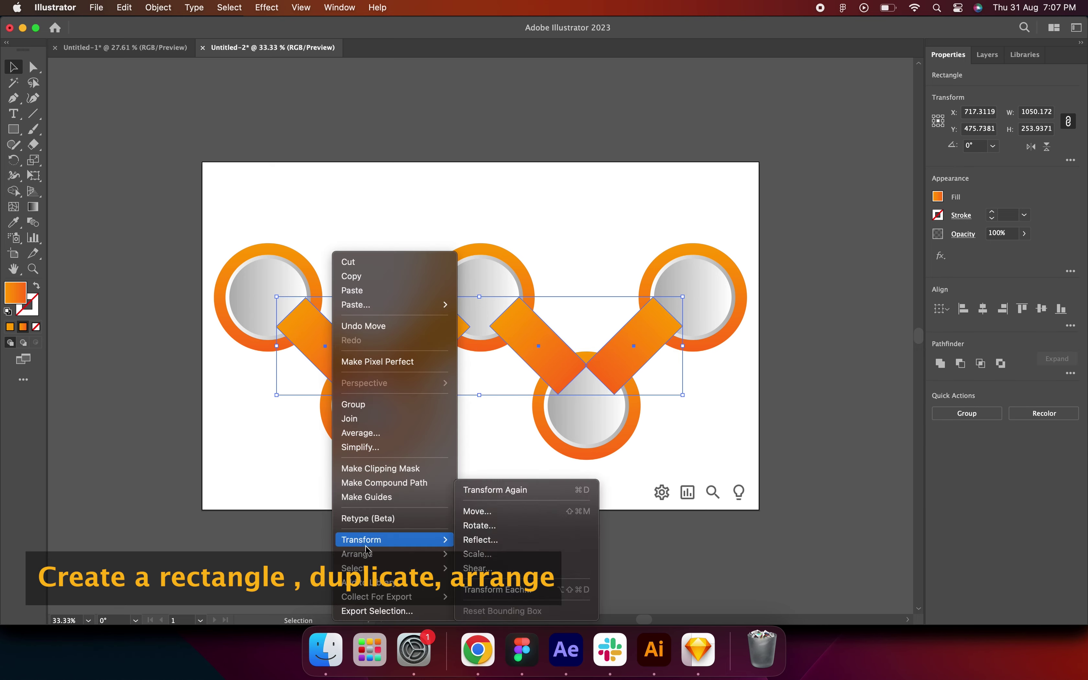
click(490, 588)
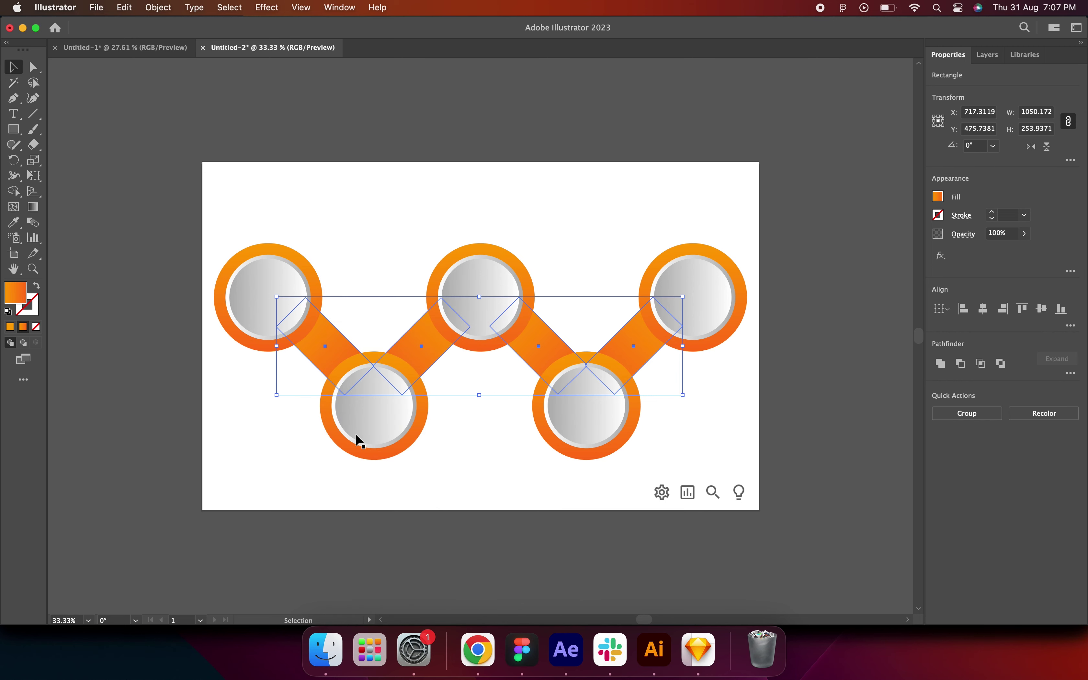
shift+click(239, 340)
shift+click(334, 443)
shift+click(476, 350)
shift+click(554, 445)
shift+click(698, 351)
- Merge the rings, bars and inner wedges into one orange zigzag using Shape Builder
click(13, 191)
click(17, 193)
click(54, 192)
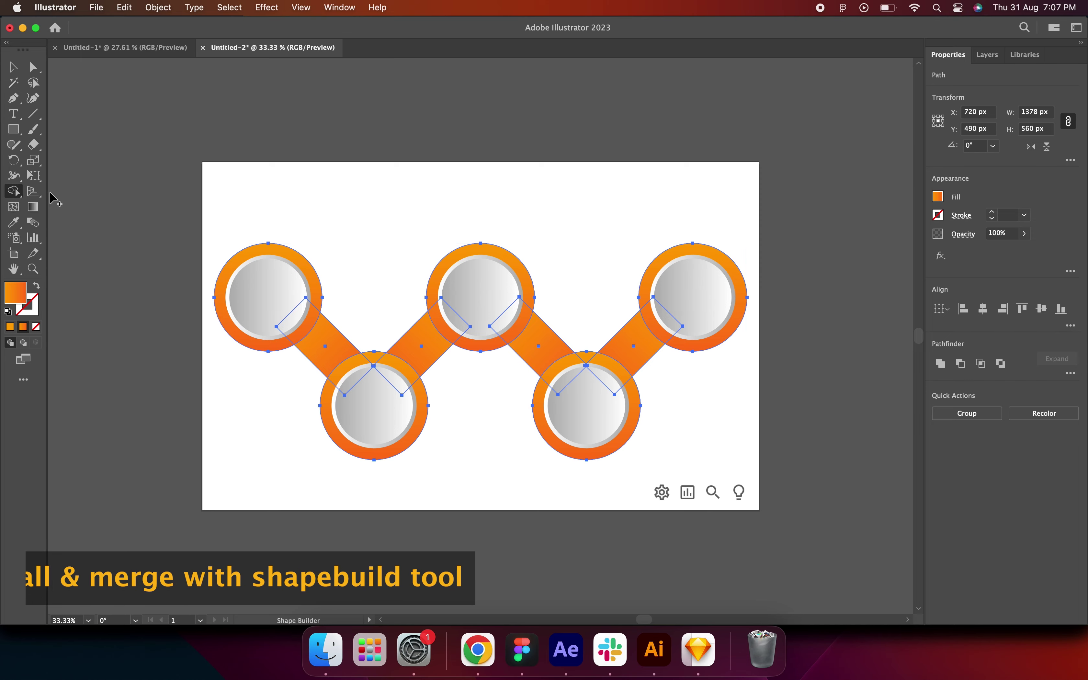
mouse_move(311, 304)
mouse_down()
mouse_move(329, 340)
mouse_move(361, 363)
mouse_up()
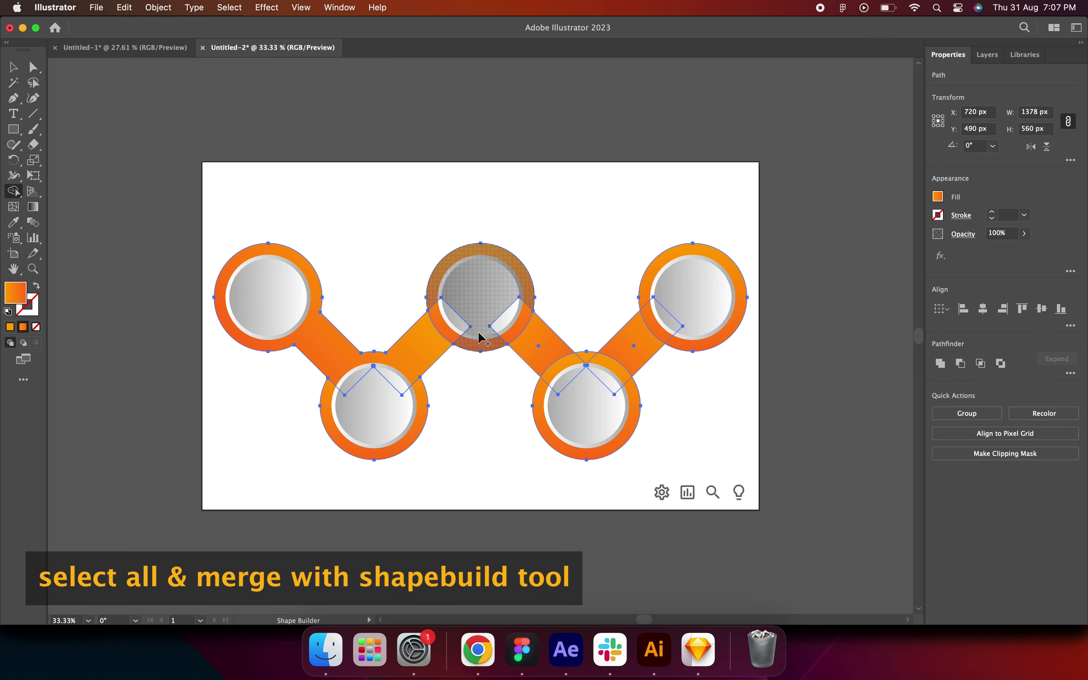
drag(485, 340, 546, 366)
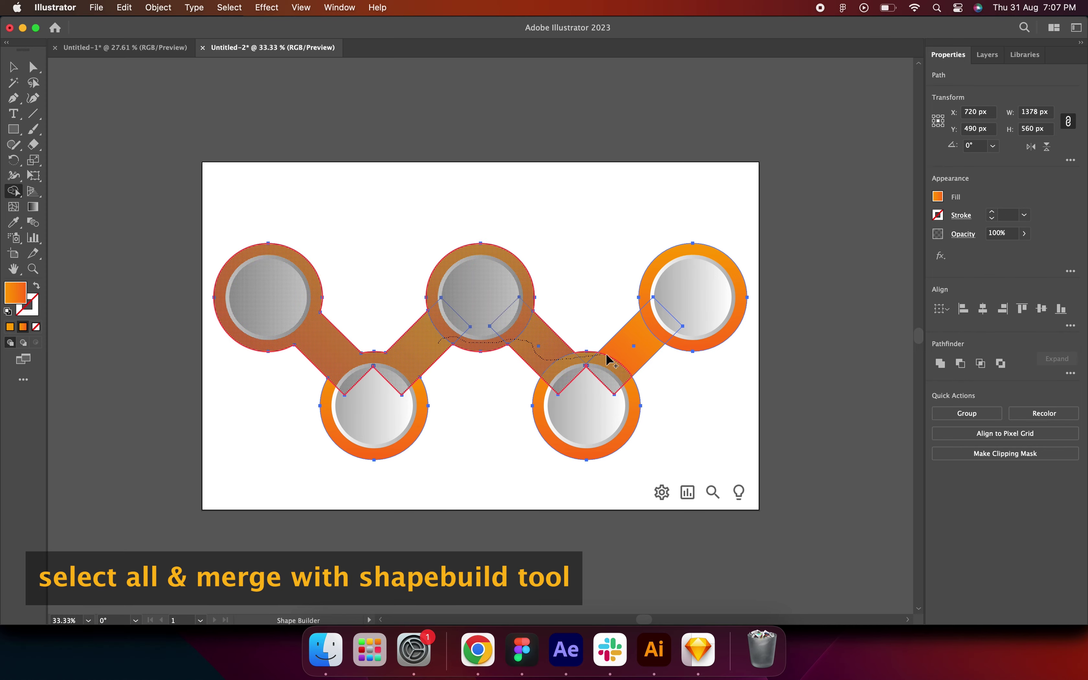
drag(544, 360, 661, 326)
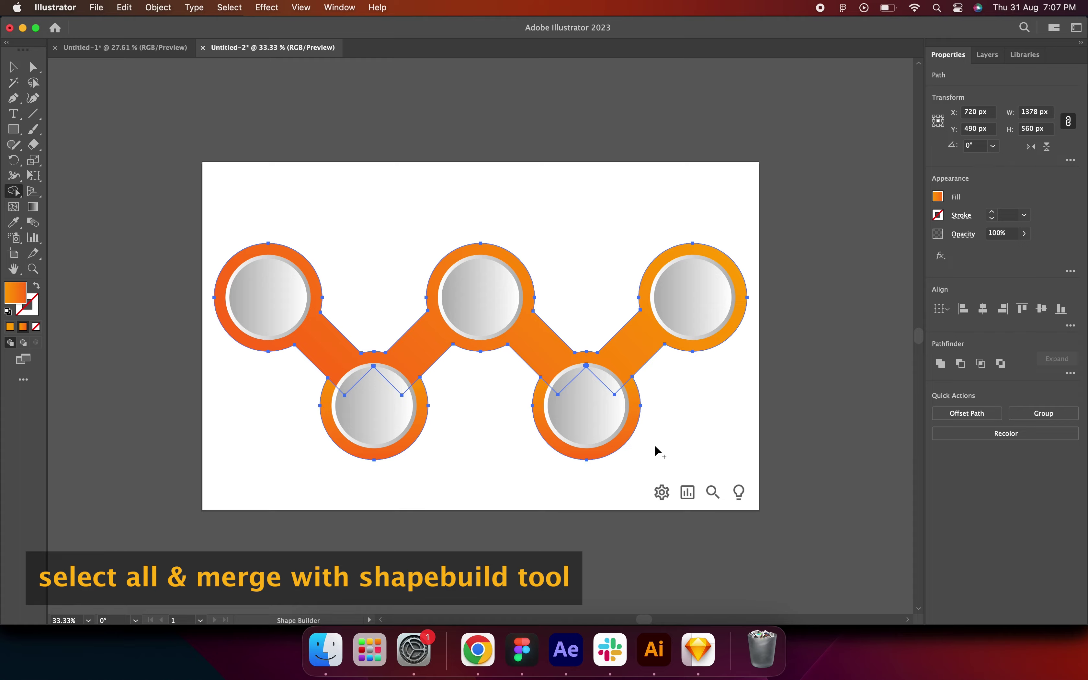
click(626, 380)
click(413, 381)
click(13, 67)
click(53, 98)
click(33, 67)
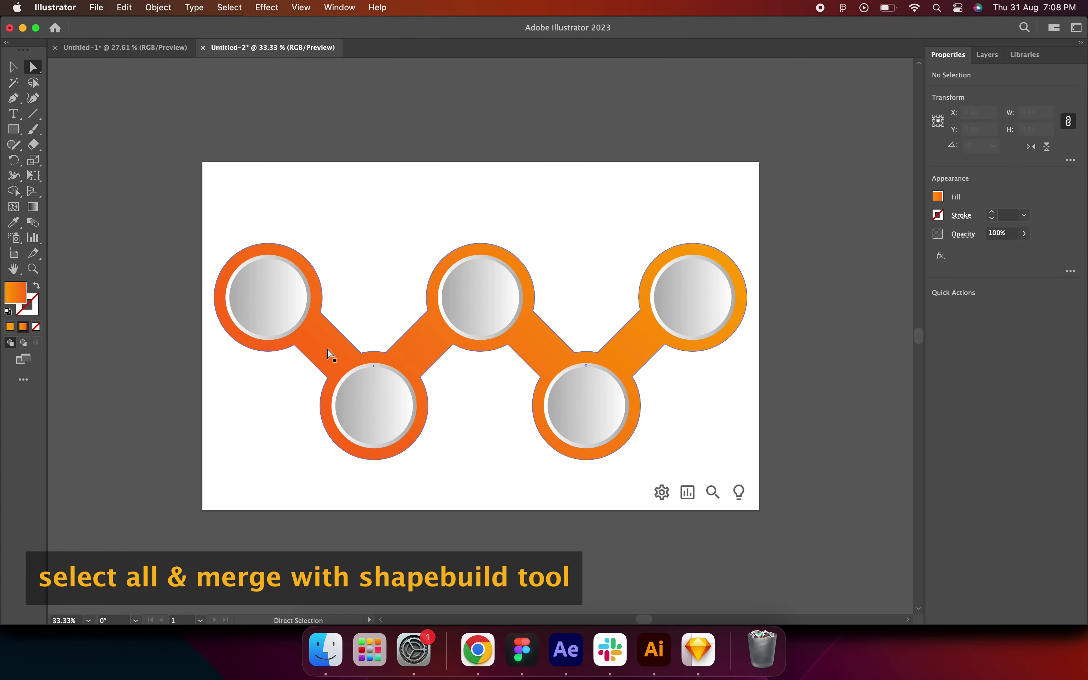
- Round the junction anchors where bars meet the rings to about 74 px
drag(288, 304, 439, 382)
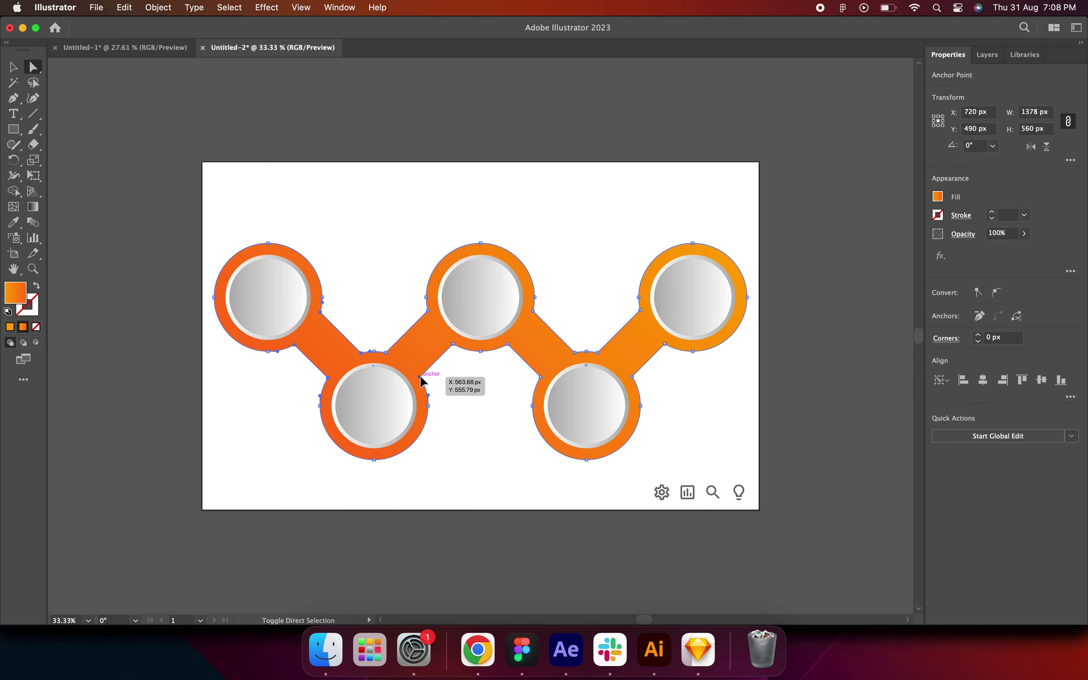
drag(428, 315, 604, 358)
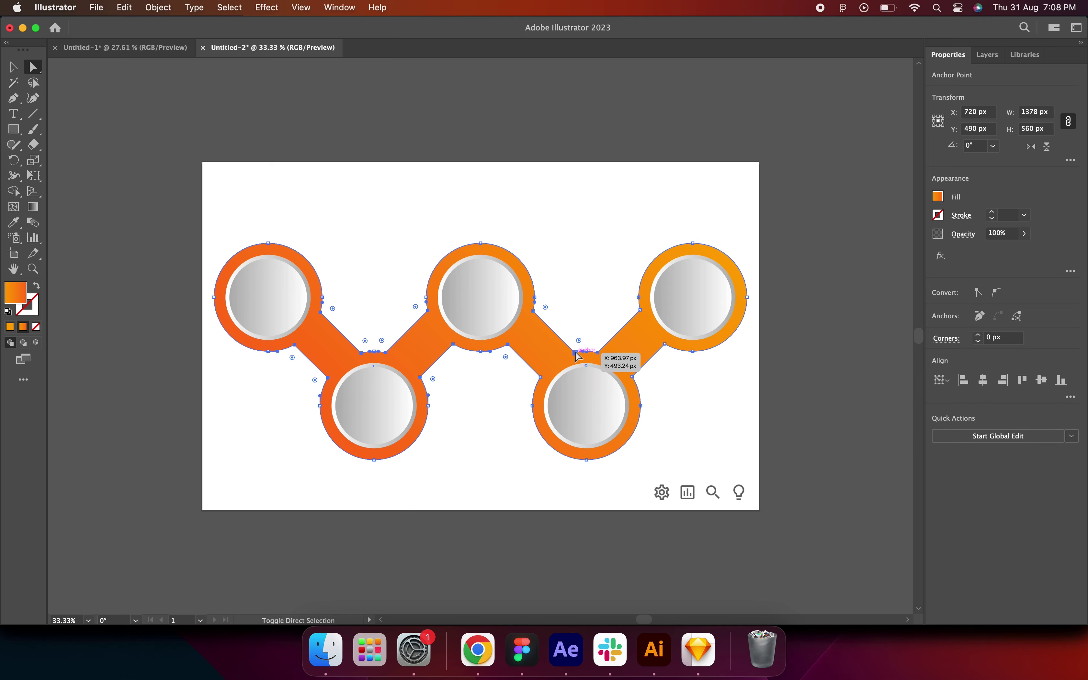
drag(639, 375, 679, 399)
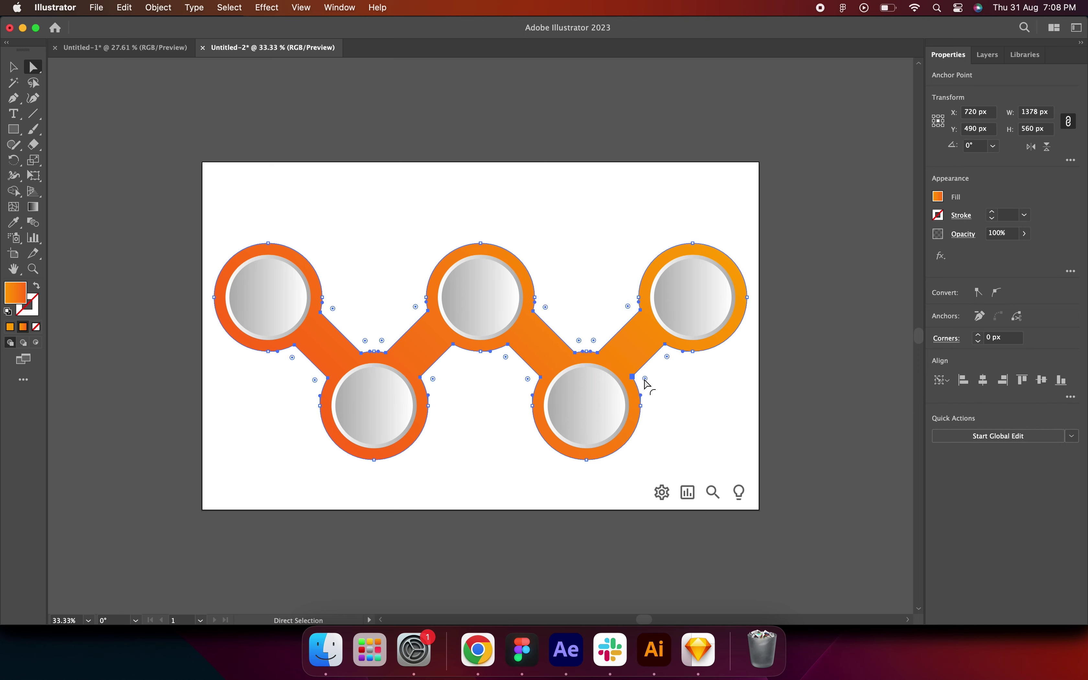
- Select all the artwork and nudge it upward
key(v)
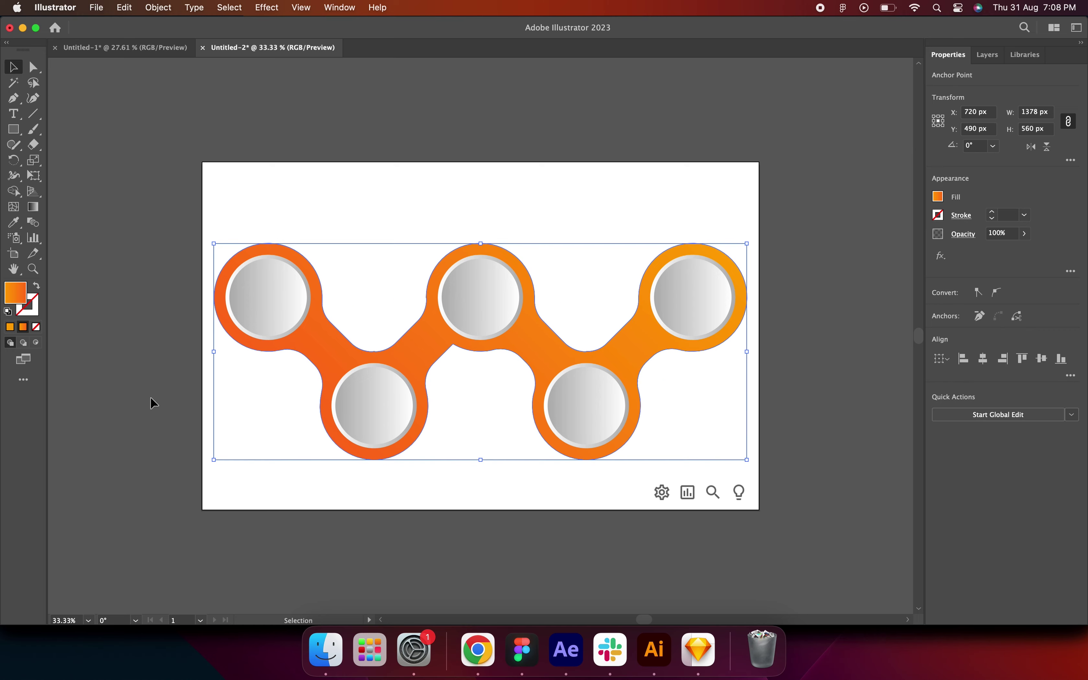
click(170, 260)
key(super+a)
key(shift+Up)
key(shift+Up)
key(shift+Up)
key(super+shift+a)
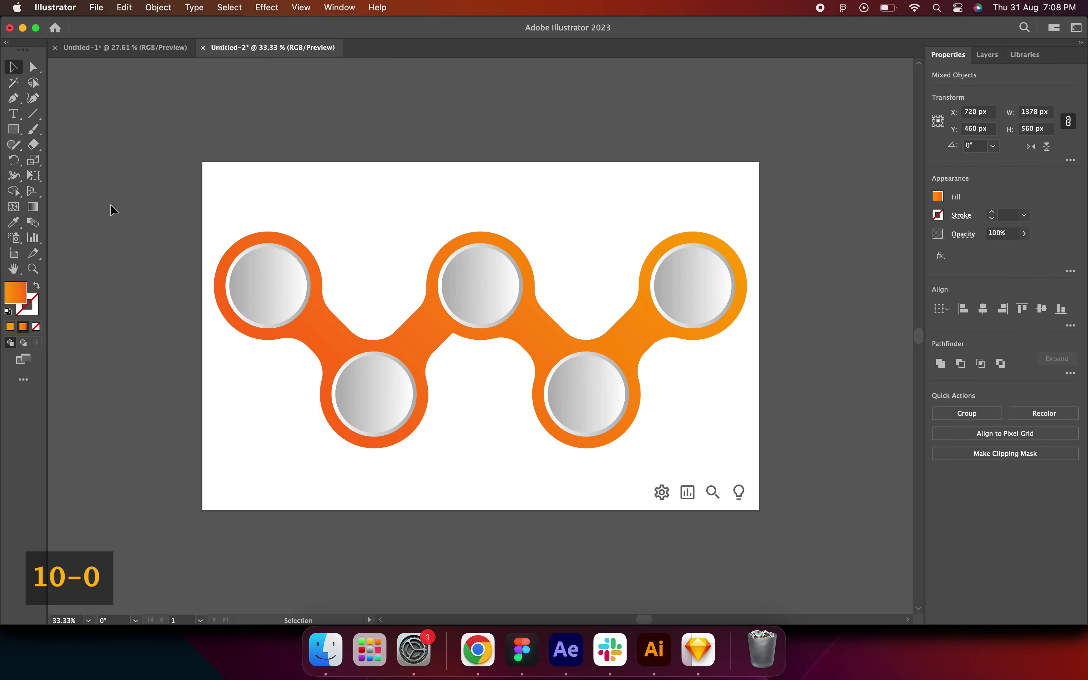
- Draw a rectangle with a vertical gradient whose top stop is black at 10% opacity
key(m)
drag(221, 365, 298, 492)
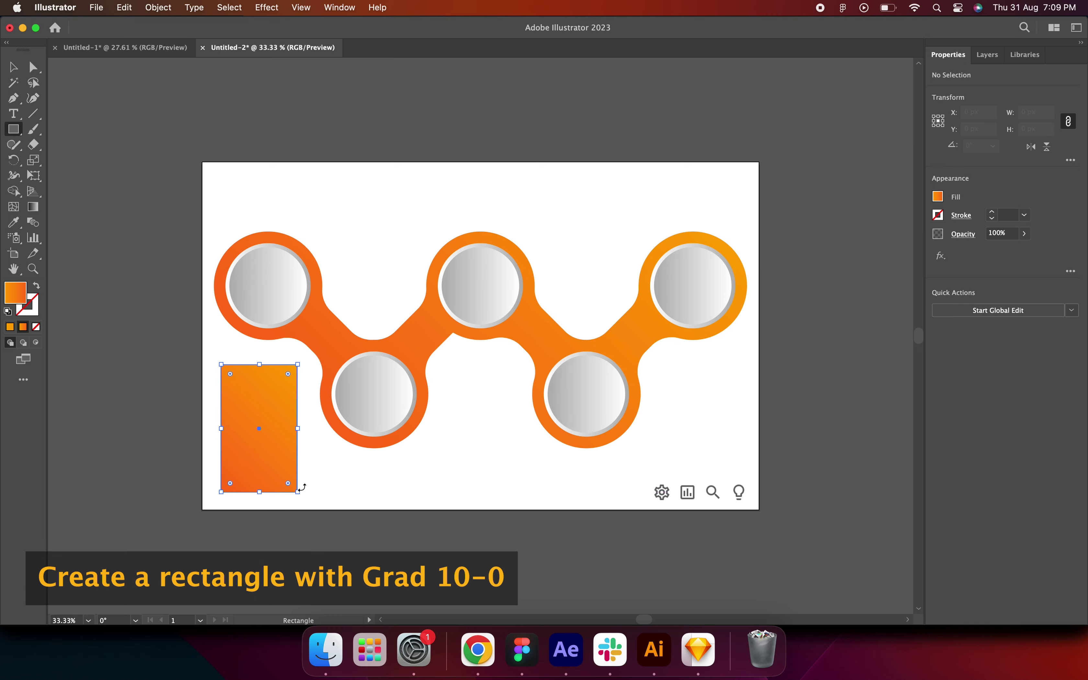
key(g)
drag(259, 356, 259, 522)
click(259, 356)
double_click(259, 356)
click(115, 468)
double_click(153, 380)
text(10)
key(Return)
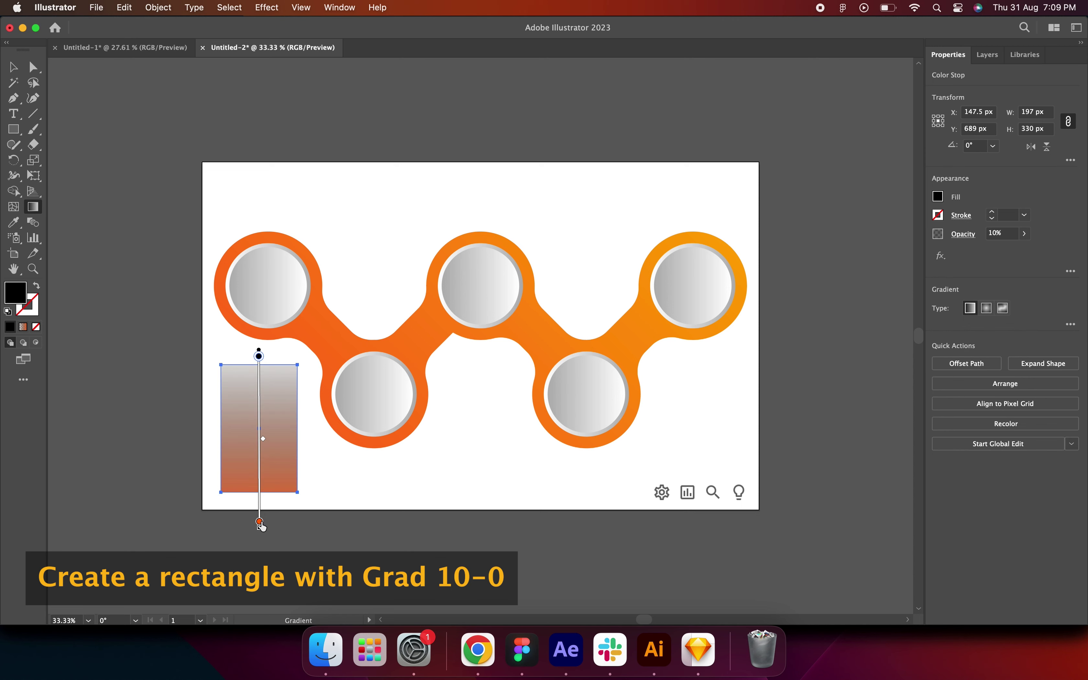
- Set the gradient's bottom stop to 0% opacity so the rectangle fades out
click(260, 523)
double_click(259, 523)
double_click(153, 376)
text(0)
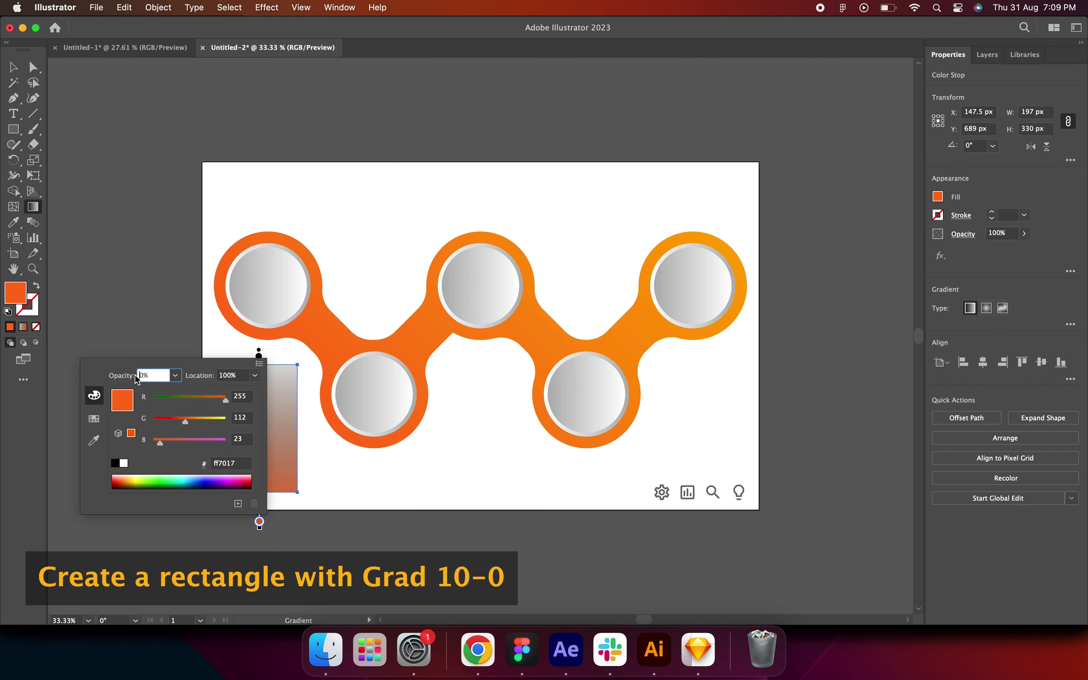
key(Return)
- Rotate the gradient rectangle 45° and fit it across the first circle
key(v)
drag(260, 431, 269, 338)
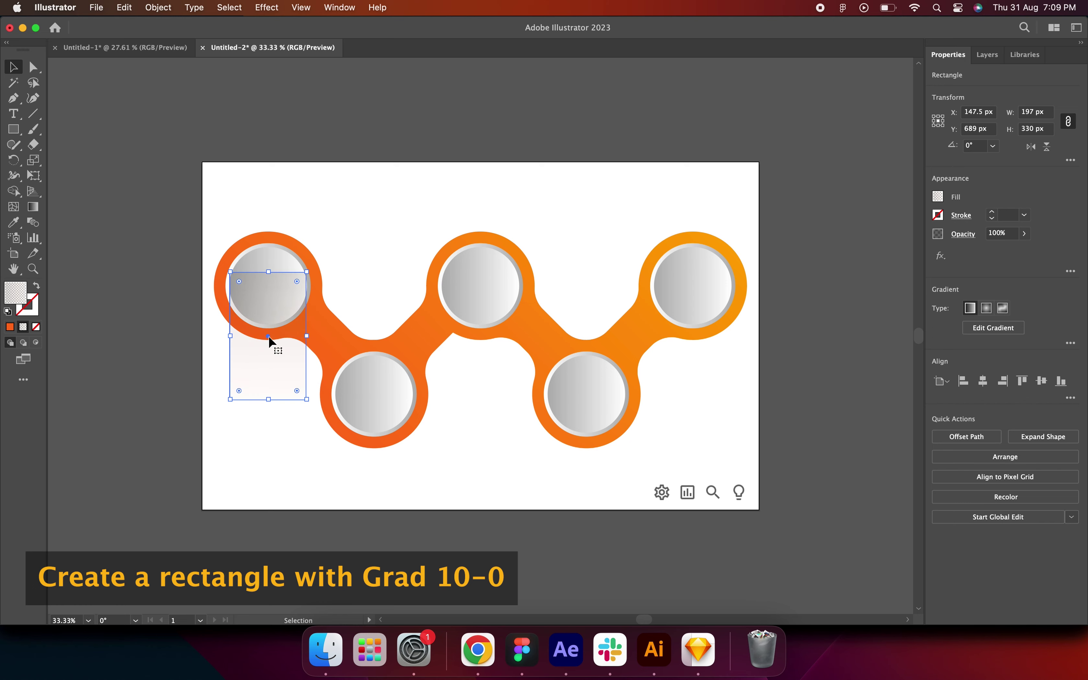
click(977, 148)
text(45)
key(Return)
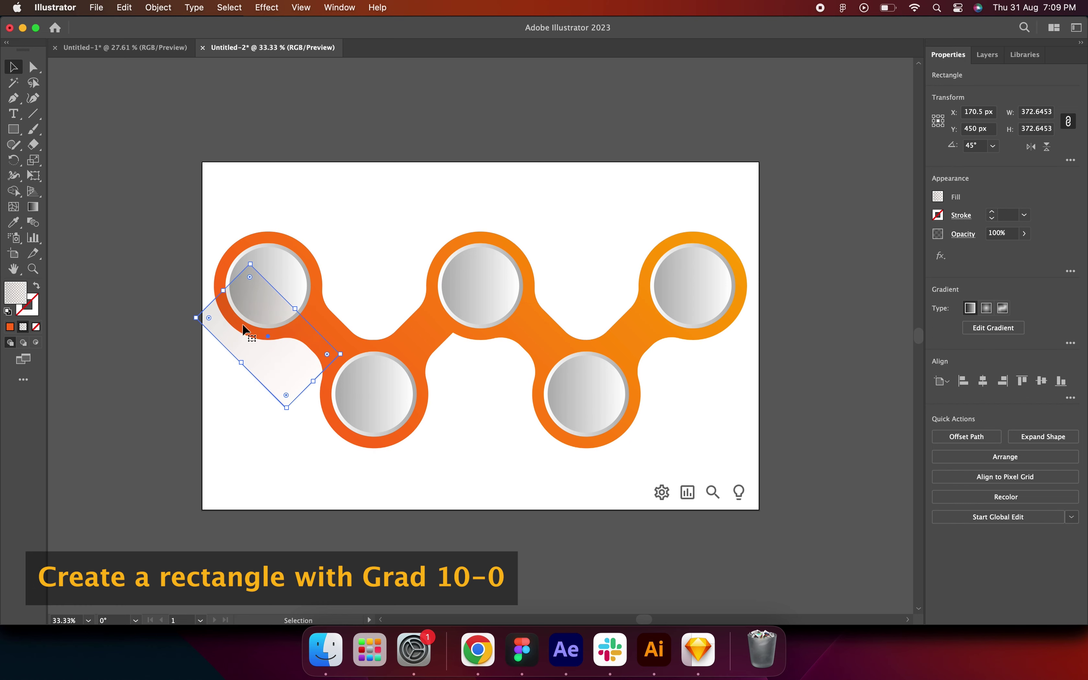
drag(247, 330, 298, 306)
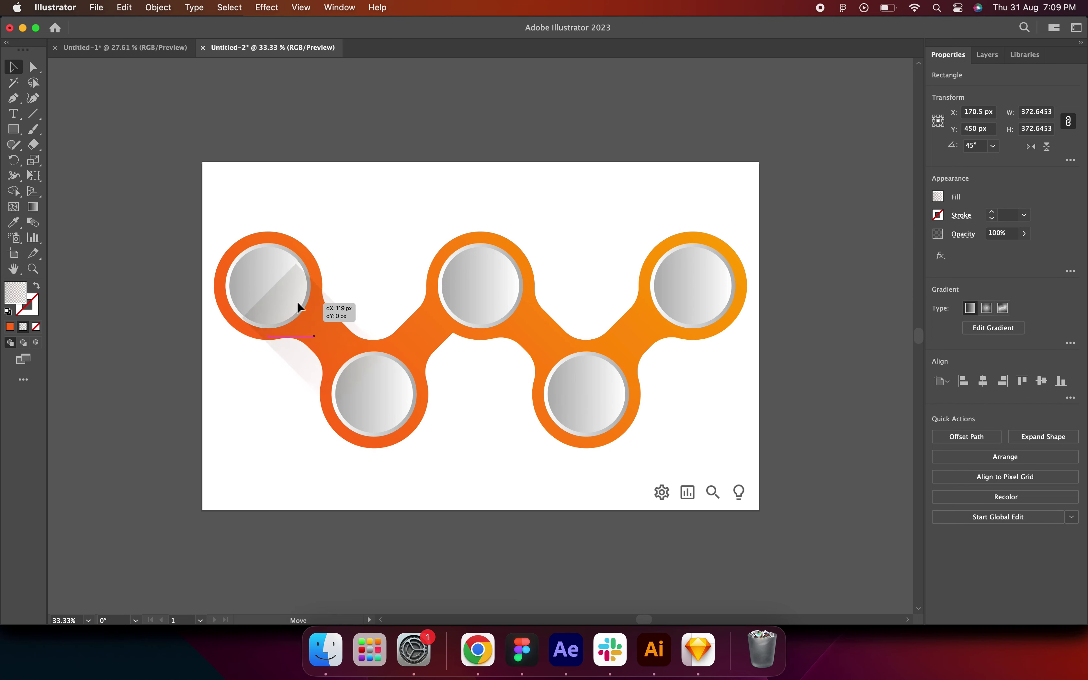
drag(364, 286, 344, 304)
- Send the shadow to the back, then bring it forward one level behind the circle
right_click(321, 329)
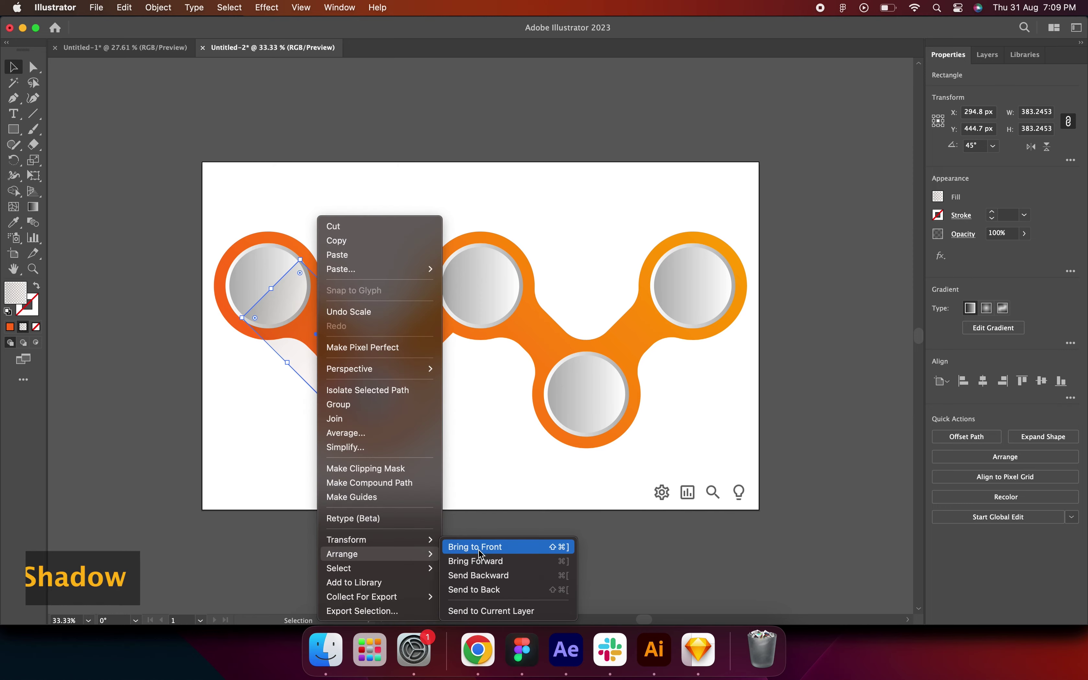
click(474, 588)
right_click(297, 356)
mouse_move(332, 554)
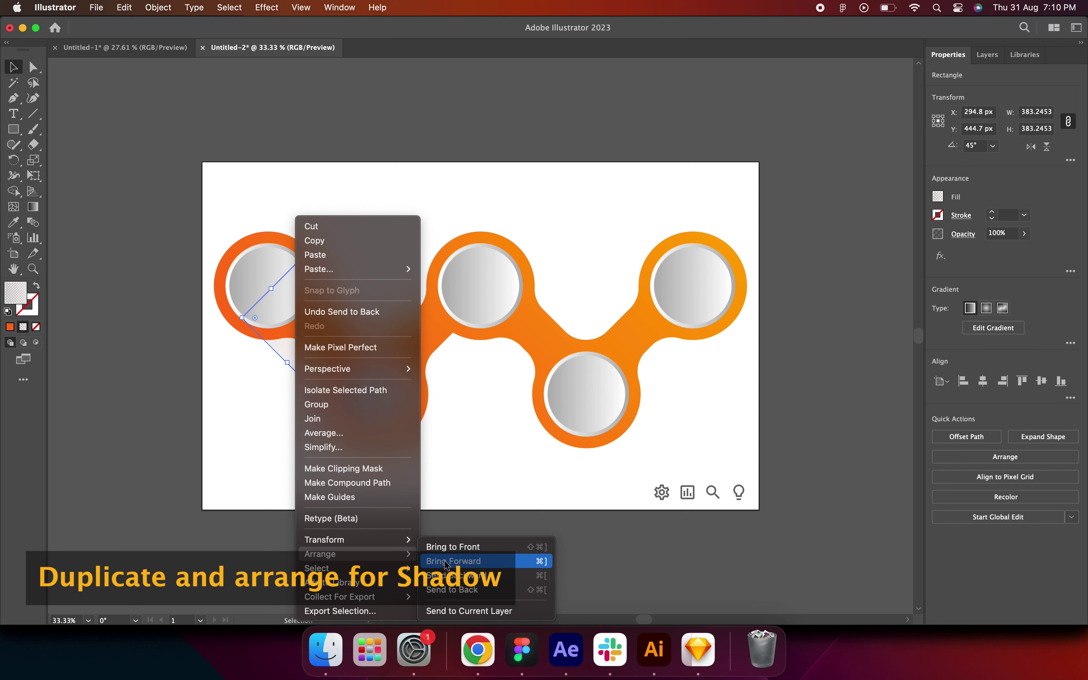
click(446, 561)
click(243, 384)
- Alt-drag shadow copies behind the other circles, then move all the artwork higher
drag(325, 389, 402, 458)
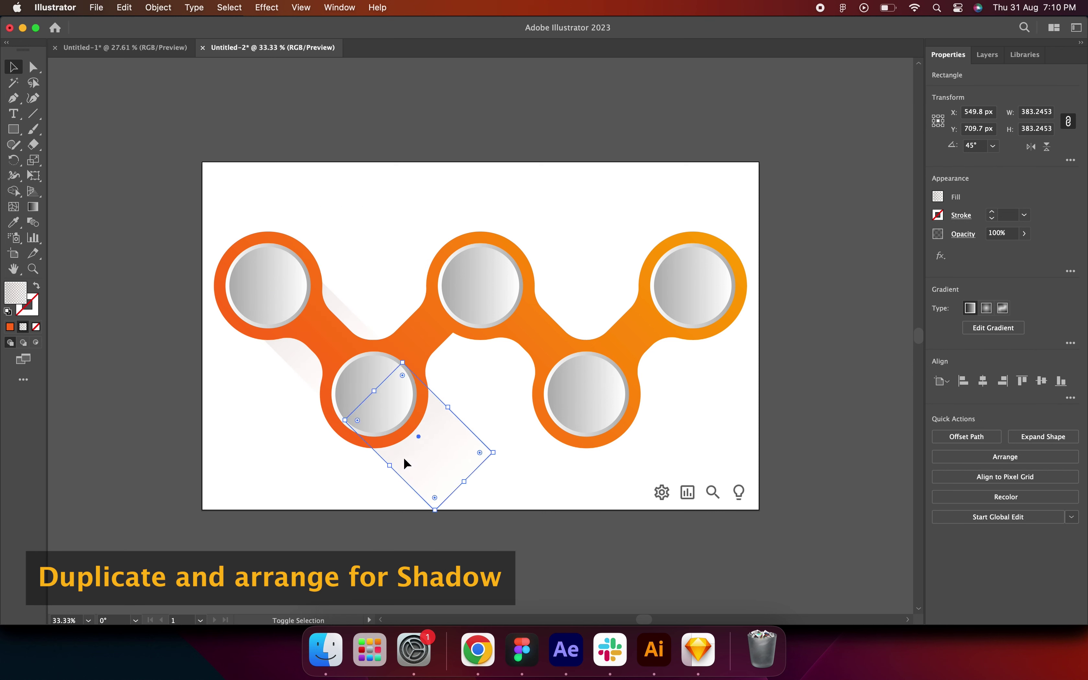
click(303, 365)
drag(349, 364, 497, 346)
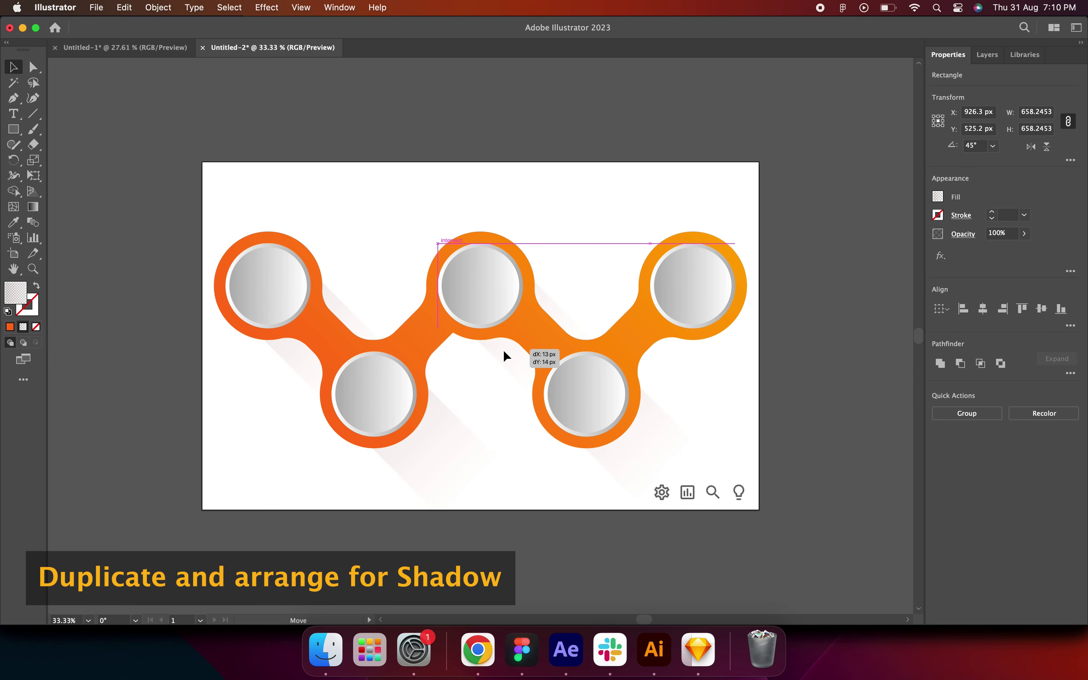
mouse_move(497, 347)
mouse_down()
mouse_move(513, 362)
mouse_move(720, 348)
mouse_up()
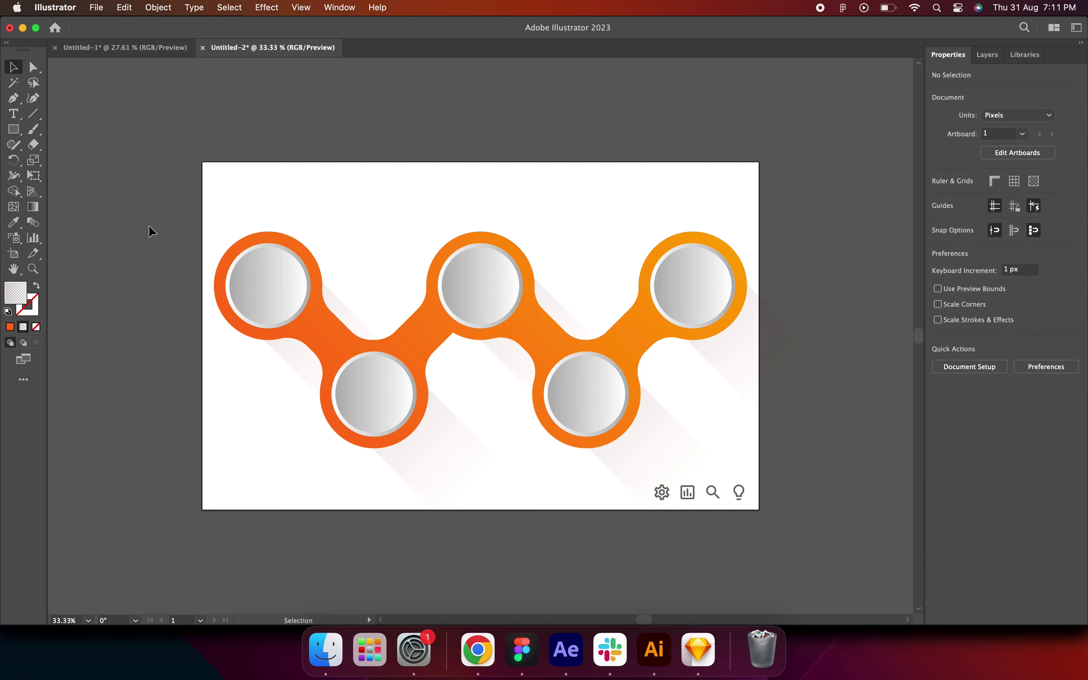
drag(150, 231, 667, 412)
drag(599, 410, 595, 373)
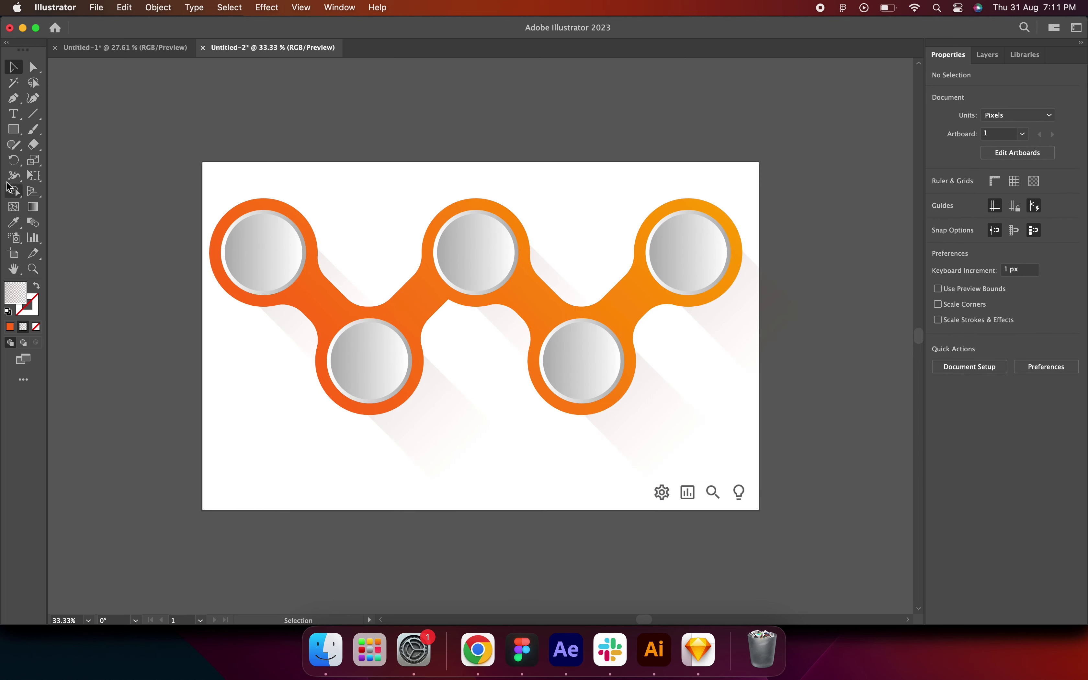
- Add a '01' label in Roboto Bold 60 pt, centred in the first circle
key(t)
click(255, 245)
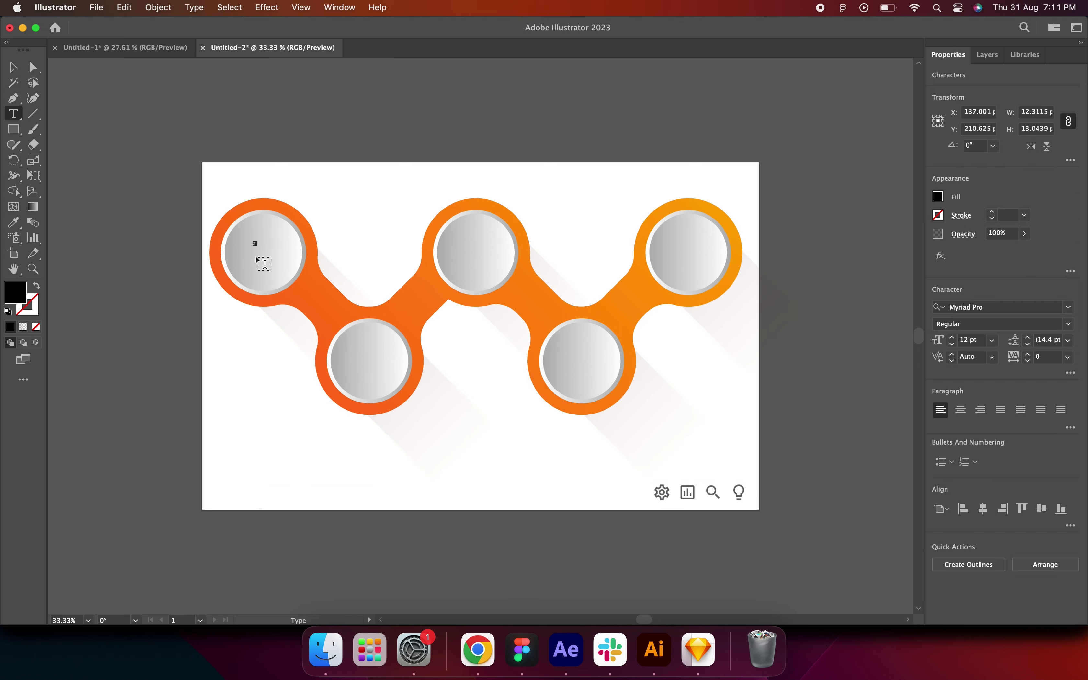
click(1070, 307)
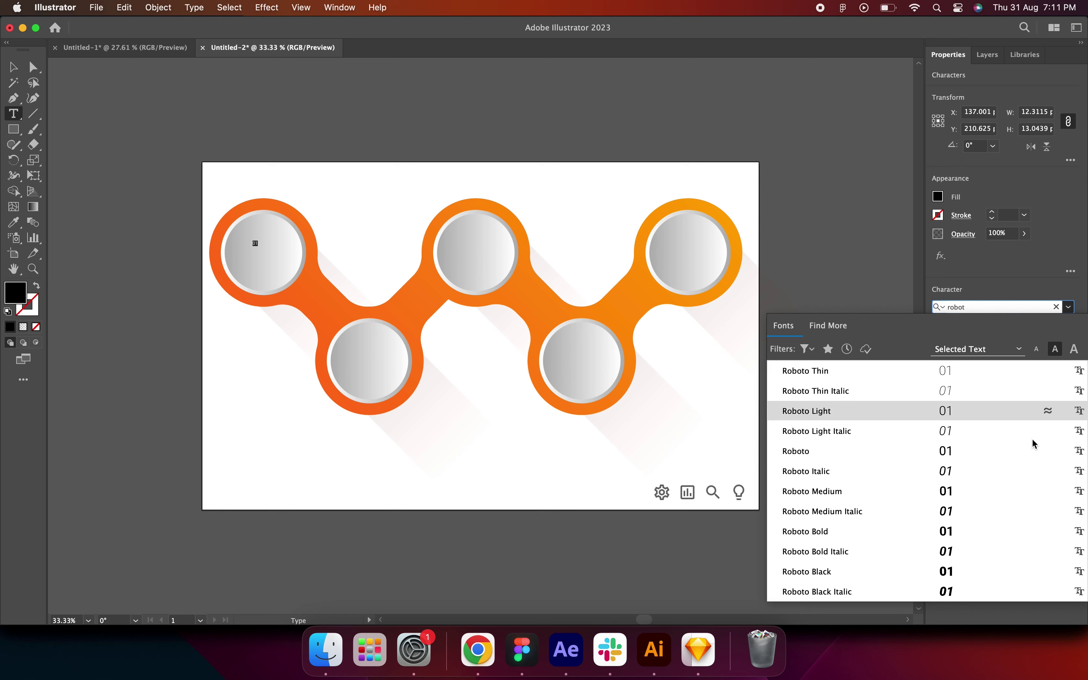
click(1030, 531)
key(Return)
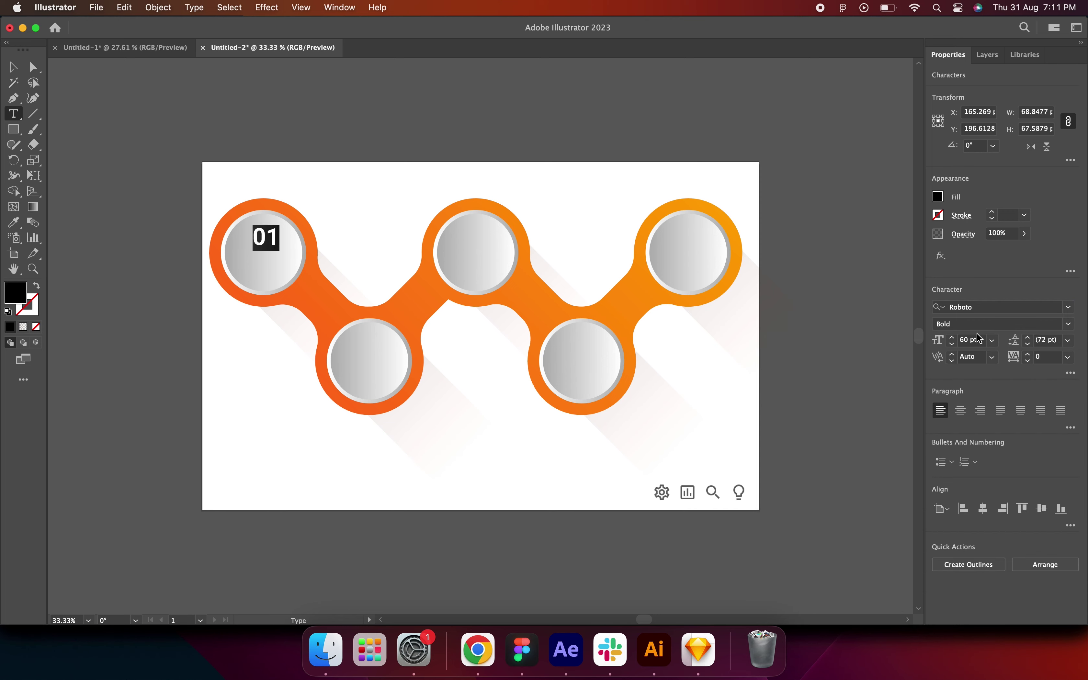
click(16, 68)
drag(261, 245, 373, 364)
- Copy the 01 label into the other circles and renumber the copies 02–05
shift+click(267, 250)
drag(268, 251, 692, 251)
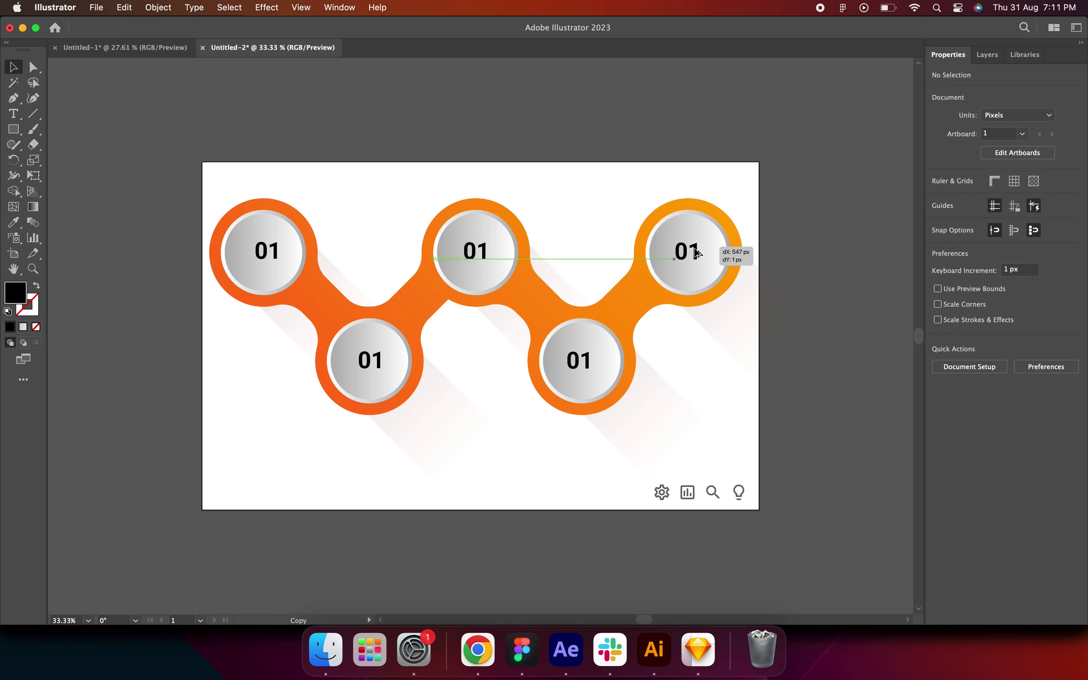
double_click(691, 251)
text(05)
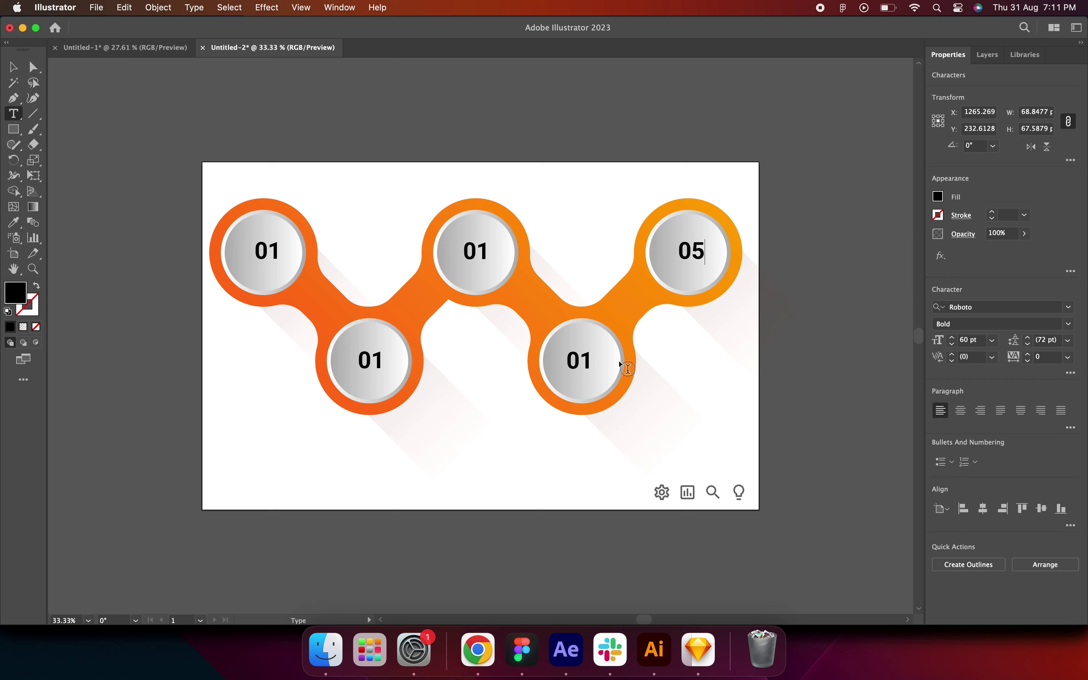
text(5)
drag(377, 360, 398, 364)
text(2)
drag(476, 252, 521, 257)
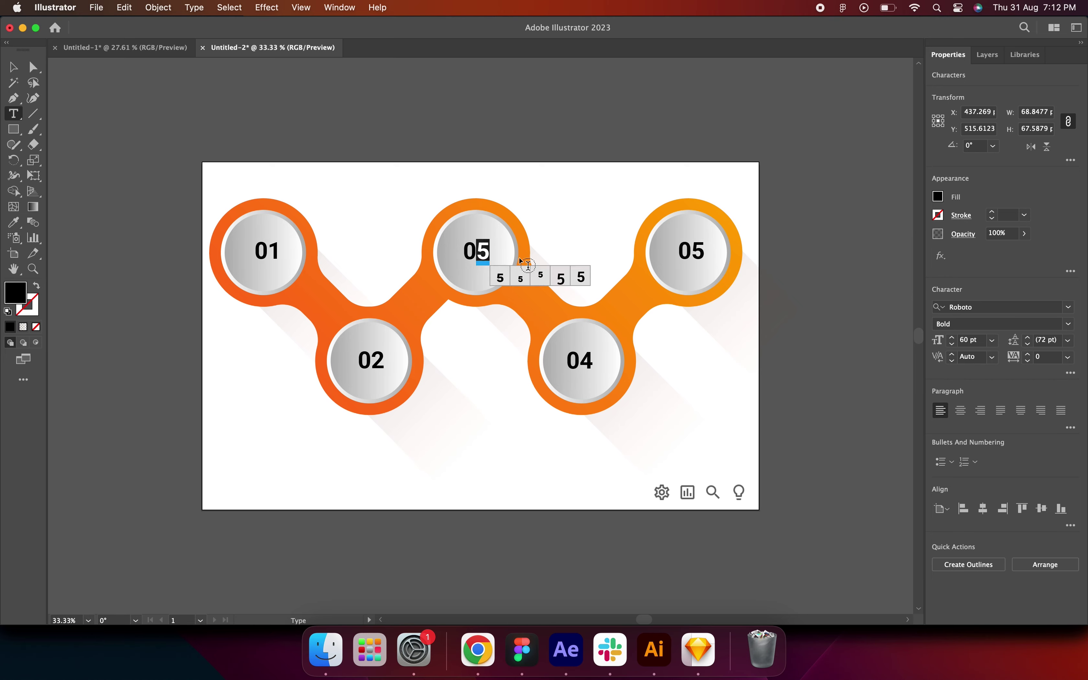
- Colour all five number labels dark brown #3f1000
click(13, 67)
click(268, 251)
shift+click(371, 360)
shift+click(477, 251)
shift+click(691, 251)
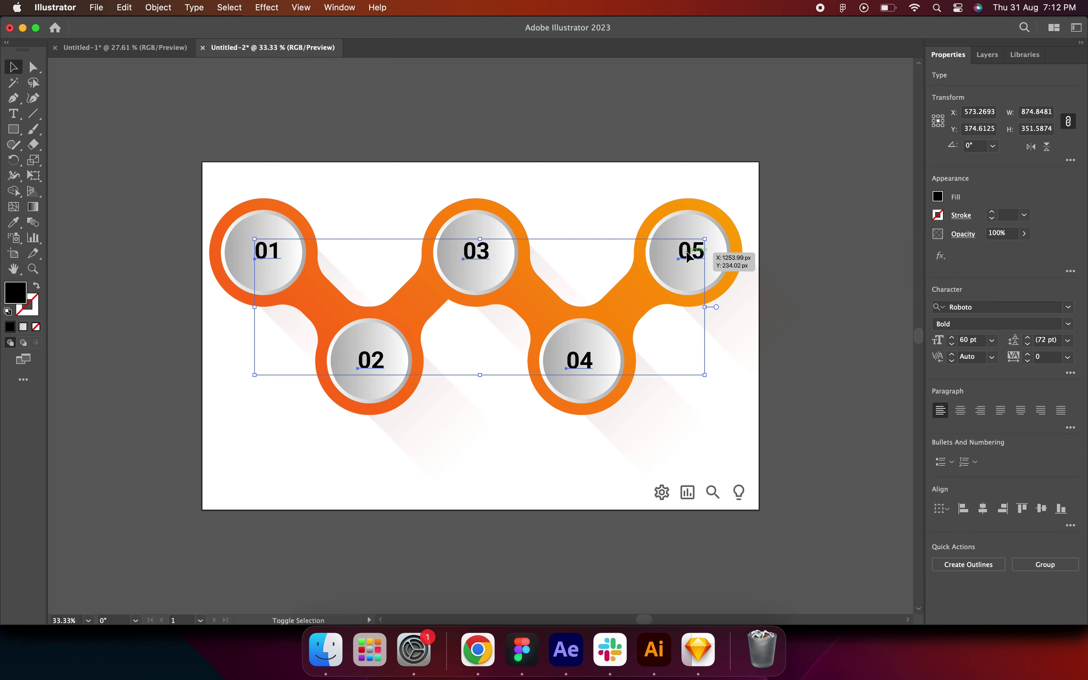
click(939, 196)
click(804, 348)
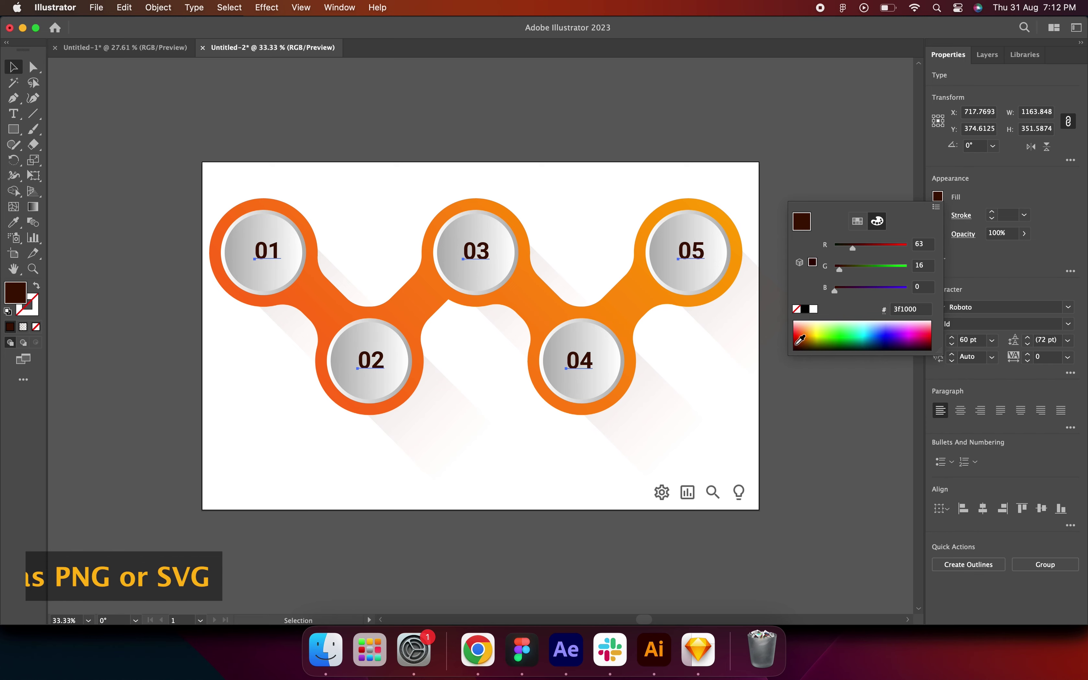
- Place lightbulb, gear, chart, magnifier and envelope icons by the circles, plus a caption area under the lightbulb
drag(740, 492, 260, 338)
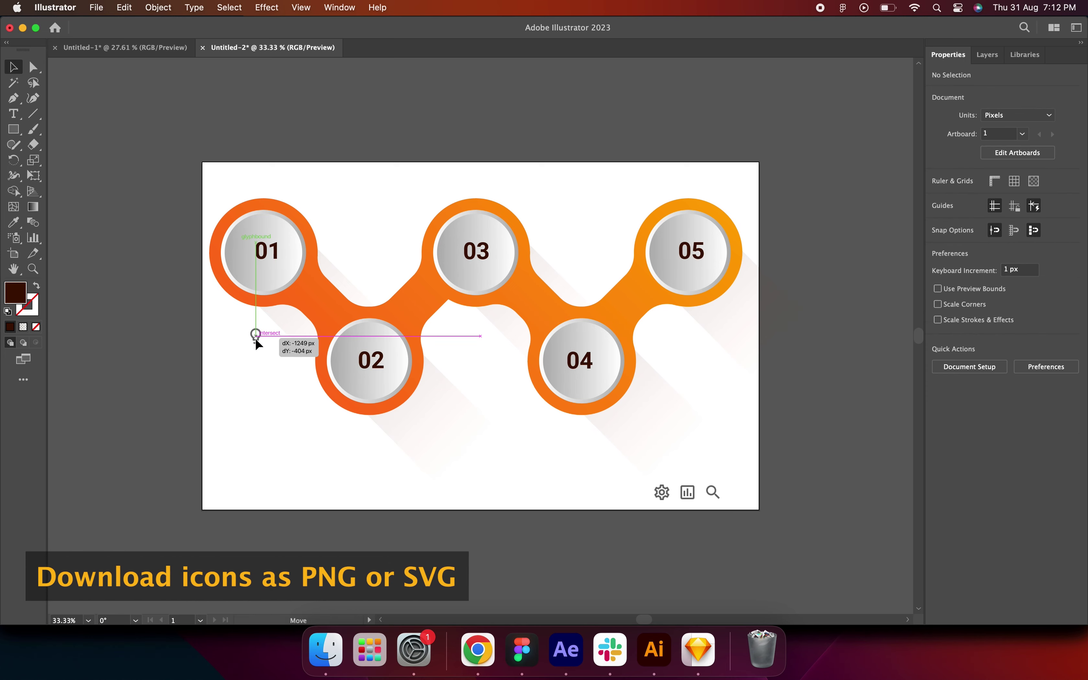
drag(662, 492, 373, 433)
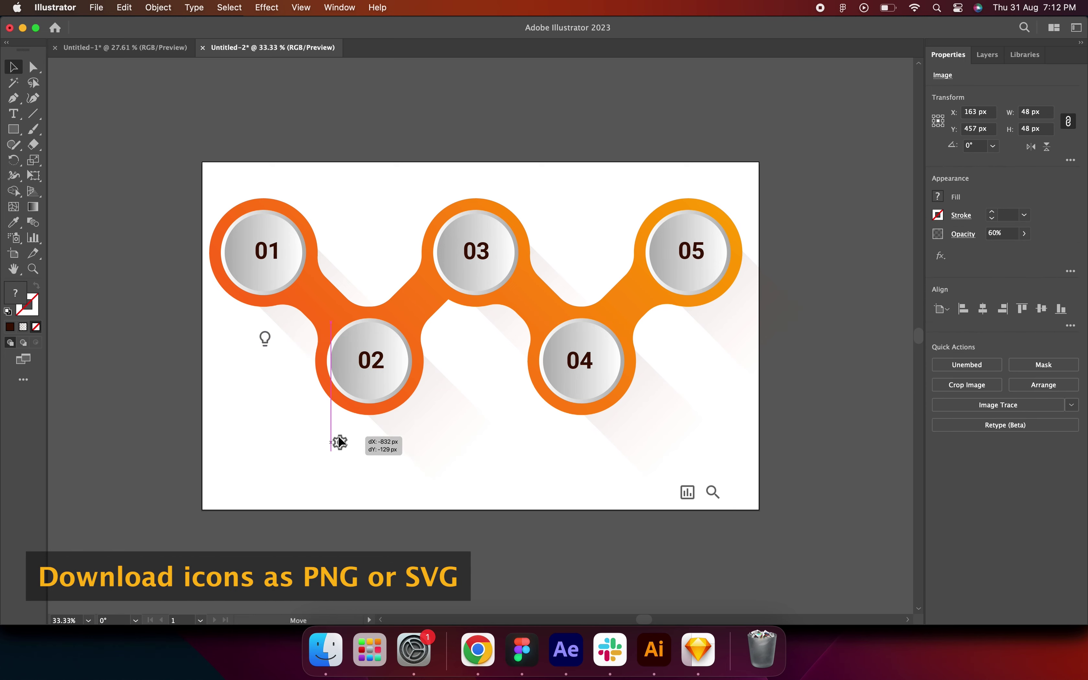
mouse_move(687, 492)
mouse_down()
mouse_move(476, 332)
mouse_move(699, 331)
mouse_up()
click(782, 473)
drag(787, 473, 587, 440)
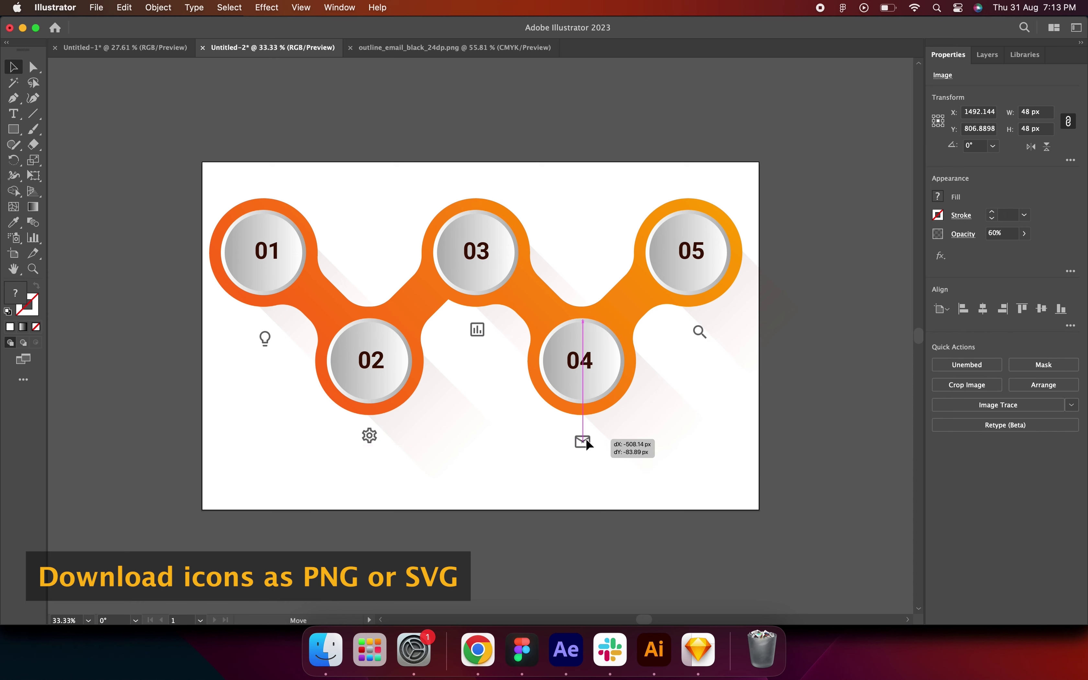
drag(585, 436, 585, 432)
drag(232, 353, 299, 400)
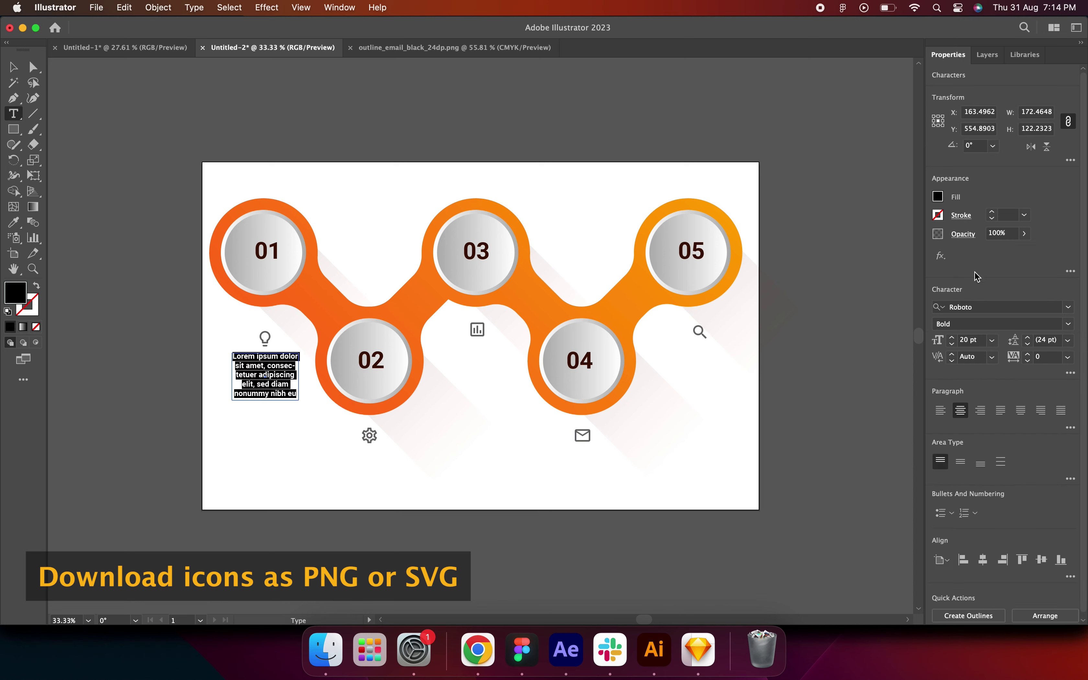
- Make the caption text grey #999999 at 18 pt
click(940, 198)
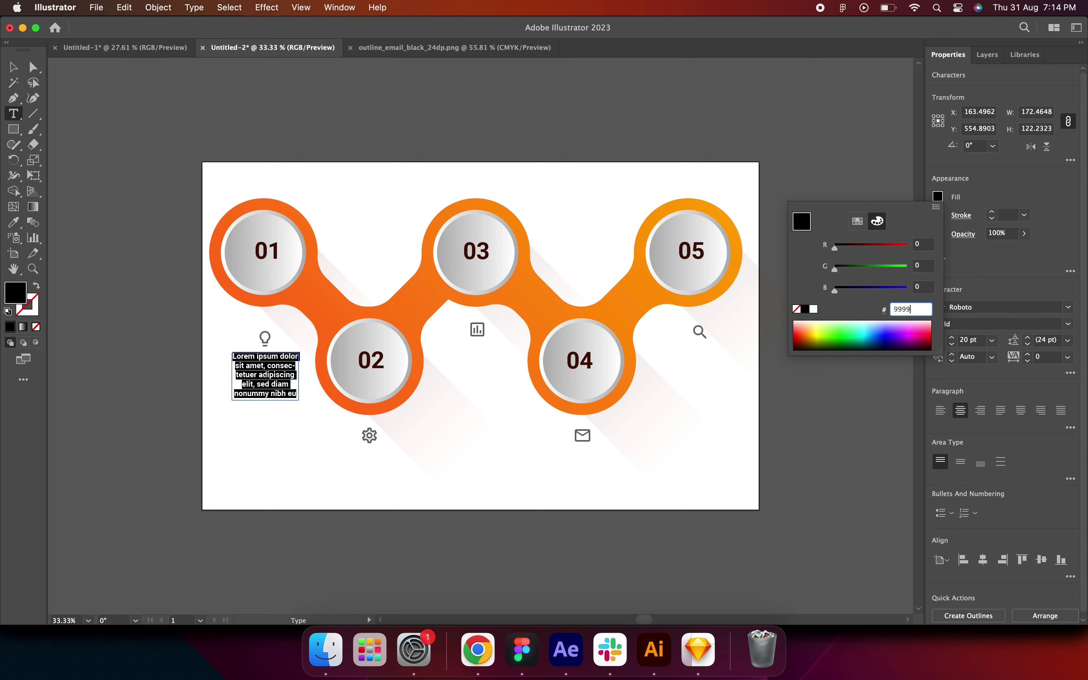
text(99)
key(Return)
key(Return)
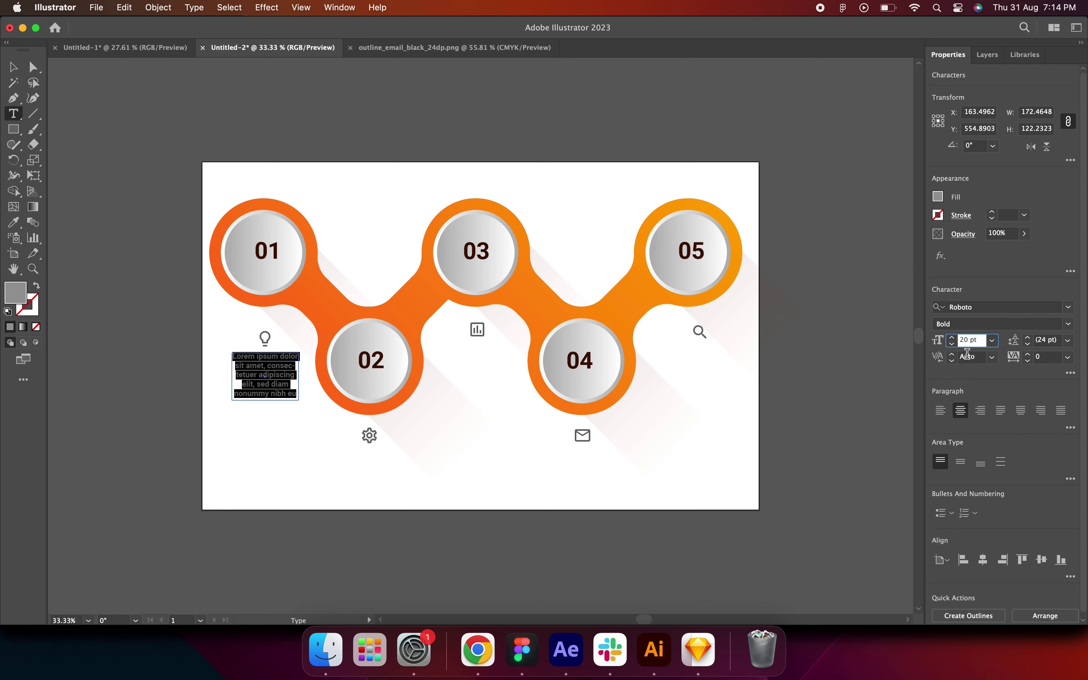
text(18)
click(13, 67)
- Copy the caption under each icon, then copy the 03 label upward to start the title
click(80, 236)
click(266, 379)
drag(265, 374, 370, 472)
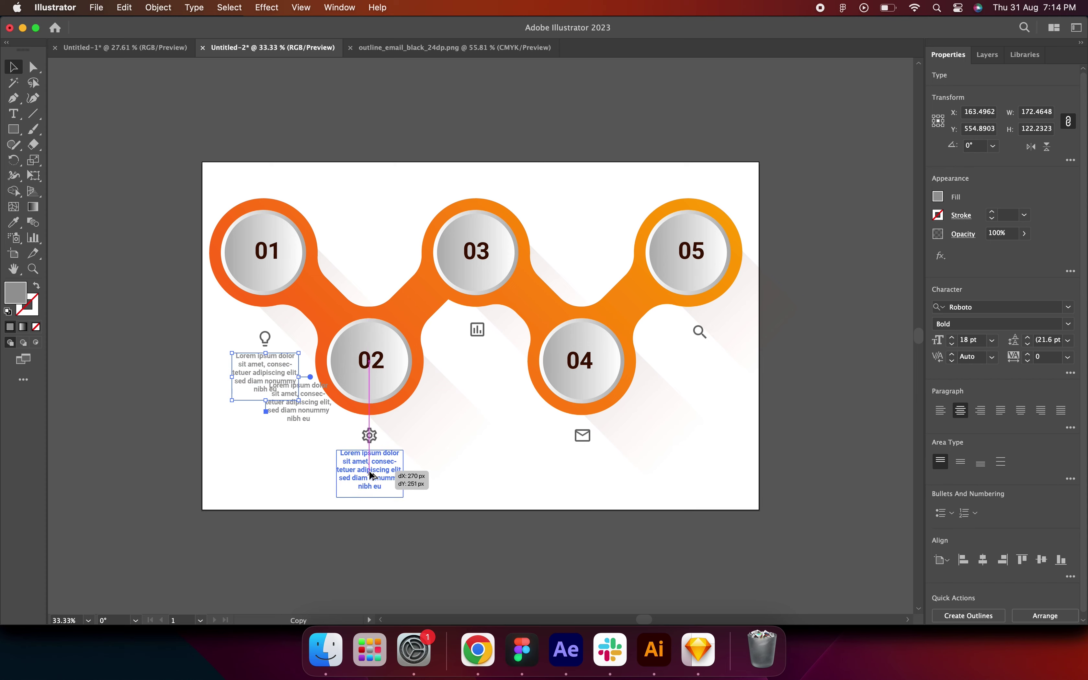
mouse_move(365, 470)
mouse_down()
mouse_move(471, 364)
mouse_move(600, 482)
mouse_move(718, 377)
mouse_up()
click(123, 322)
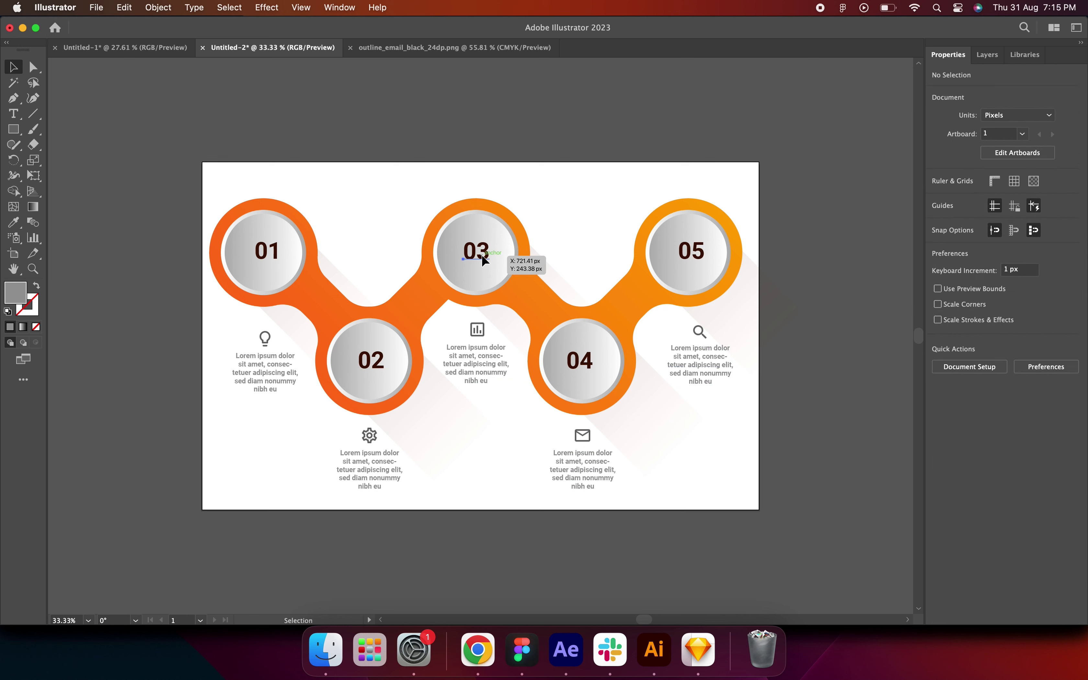
drag(486, 251, 487, 180)
double_click(487, 180)
text(BUSINESS INFOGRAPHICS)
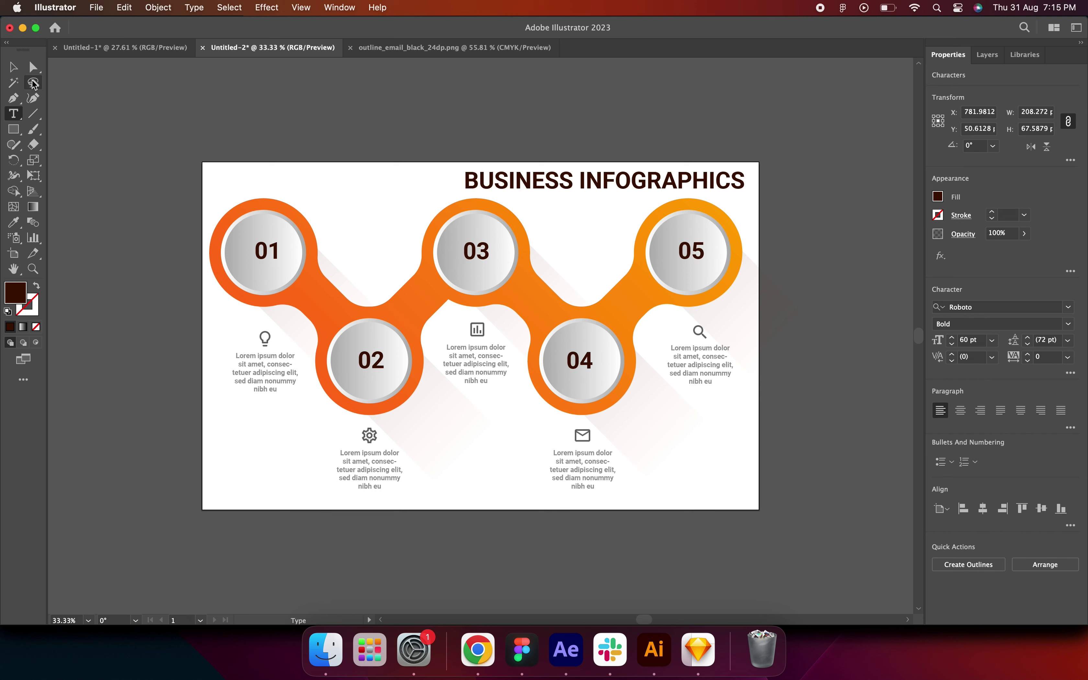
- Shrink the title to 40 pt and centre it at the top of the artboard
key(Escape)
text(5)
drag(556, 180, 490, 180)
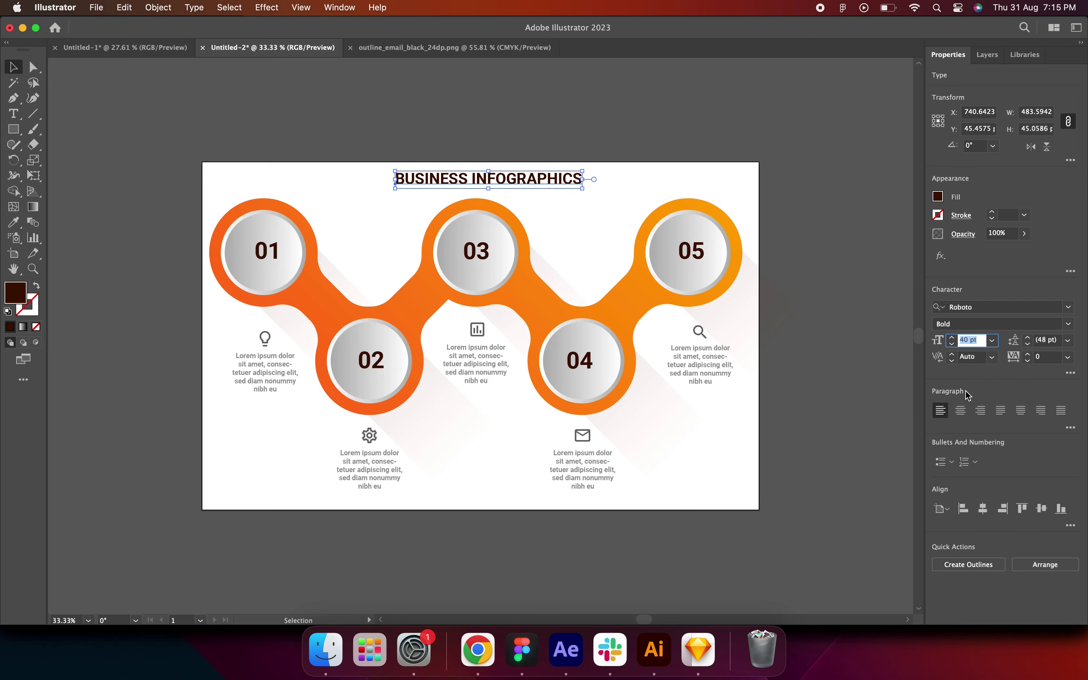
- Lower the infographic and draw a small 30 × 8 px dash beneath the title
drag(182, 267, 770, 513)
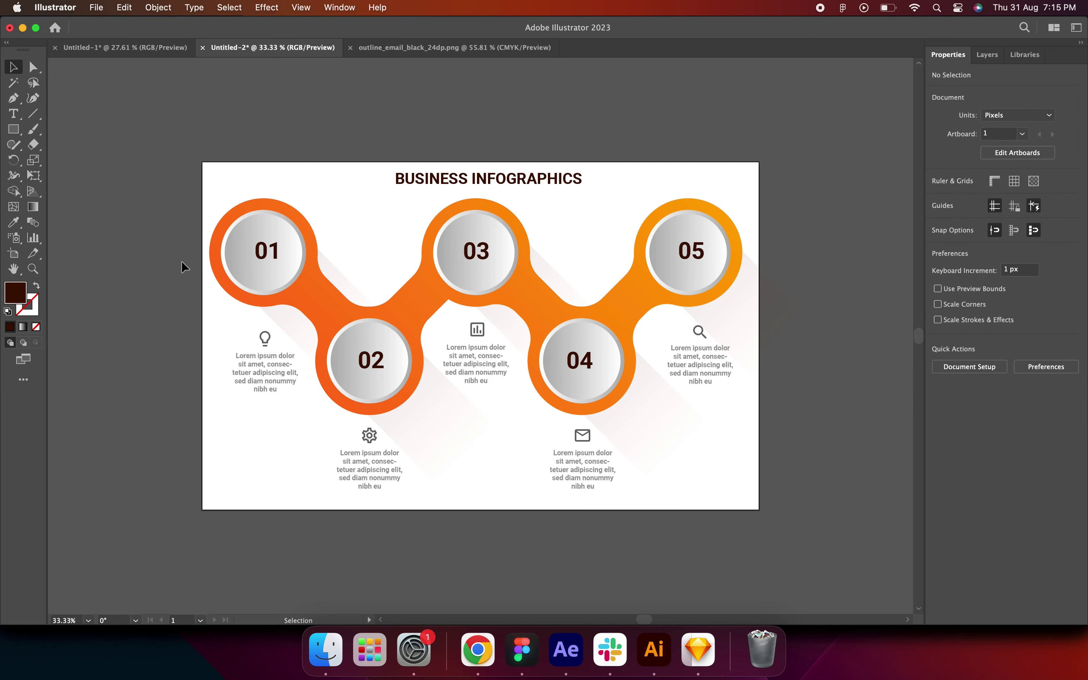
click(87, 177)
click(13, 129)
drag(439, 193, 481, 199)
scroll(445, 192, up, 5)
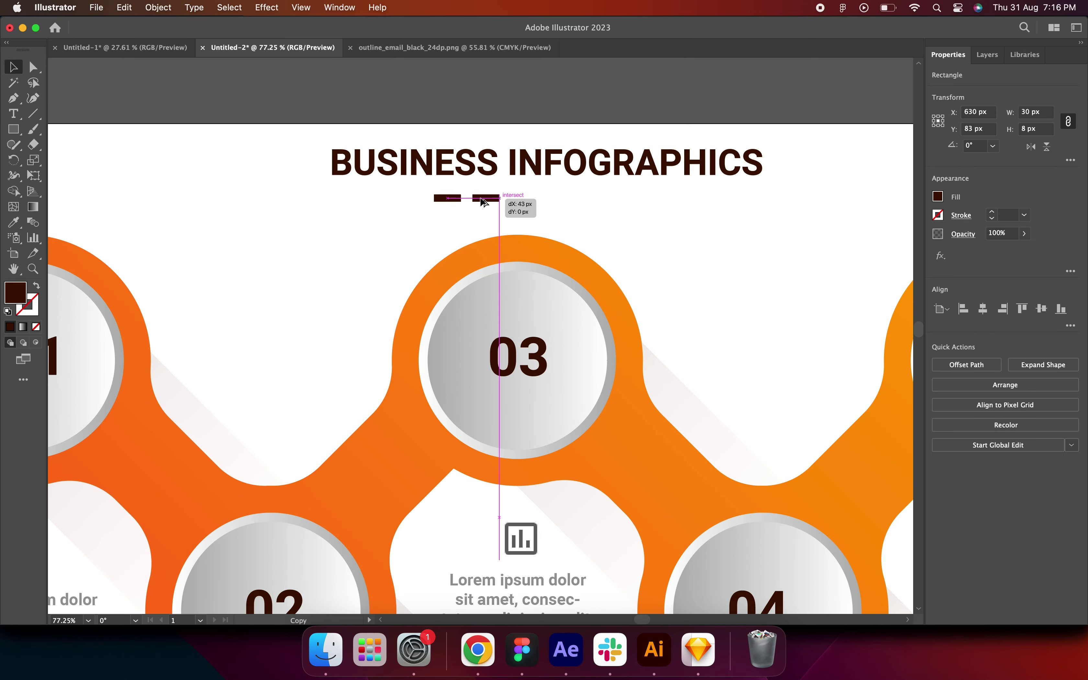
- Recolour the title and five dashes grey #565656
drag(379, 170, 753, 221)
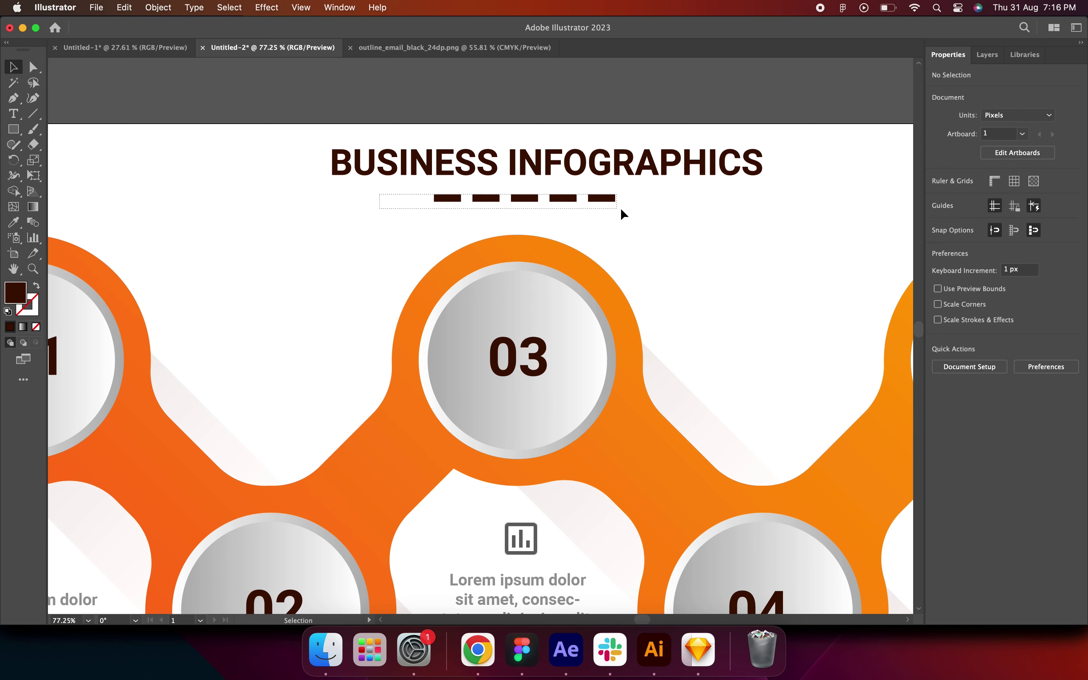
click(938, 196)
click(805, 309)
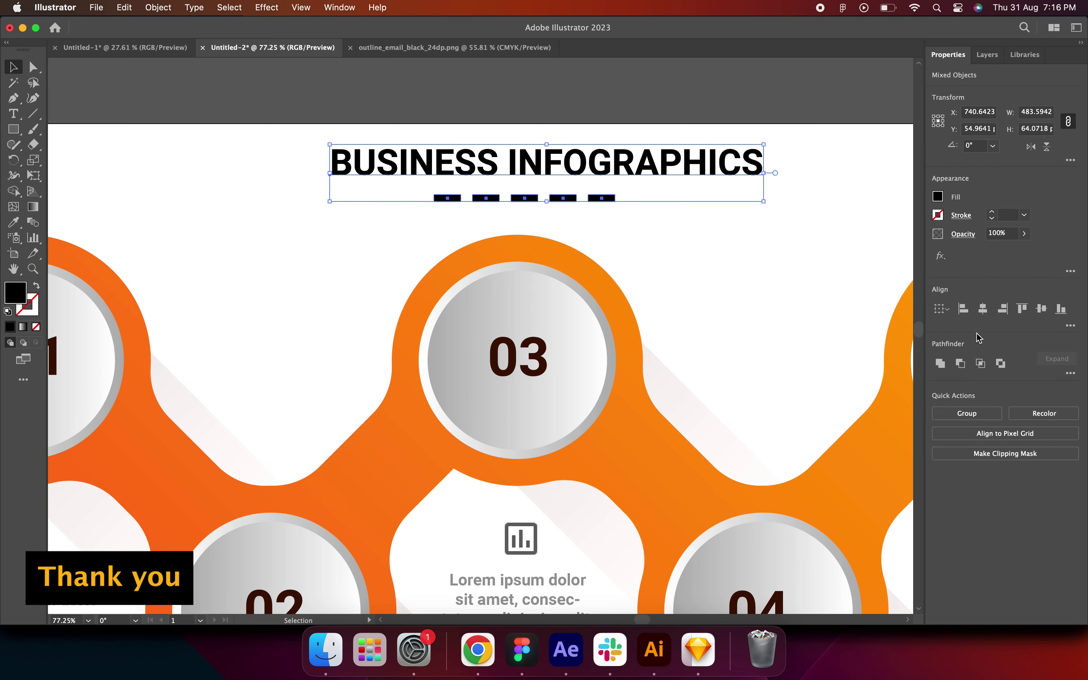
double_click(15, 299)
drag(397, 406, 346, 326)
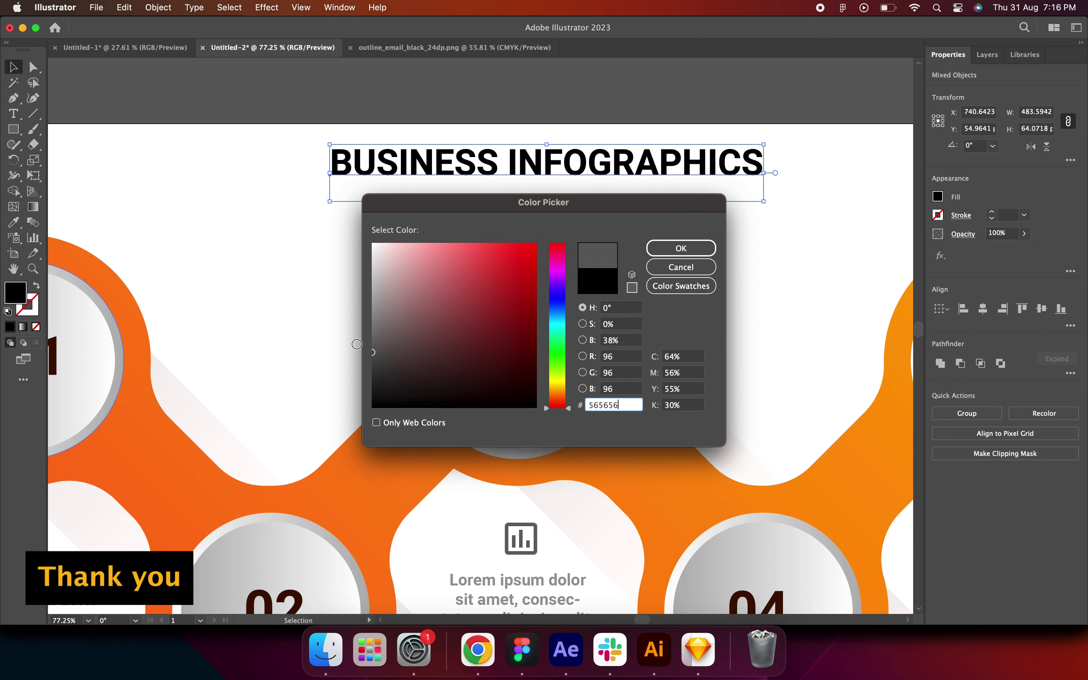
key(Return)
- Nudge the row of dashes up closer to the title
click(753, 295)
key(super+minus)
key(super+minus)
key(super+minus)
key(super+minus)
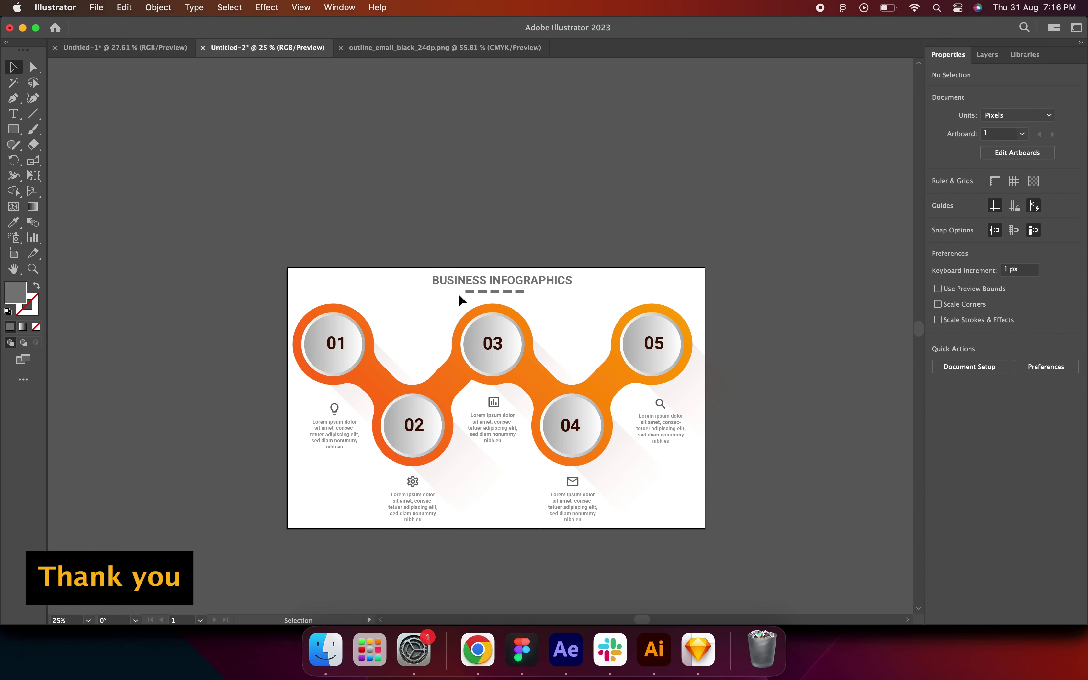
click(494, 288)
key(Up)
key(Up)
key(Up)
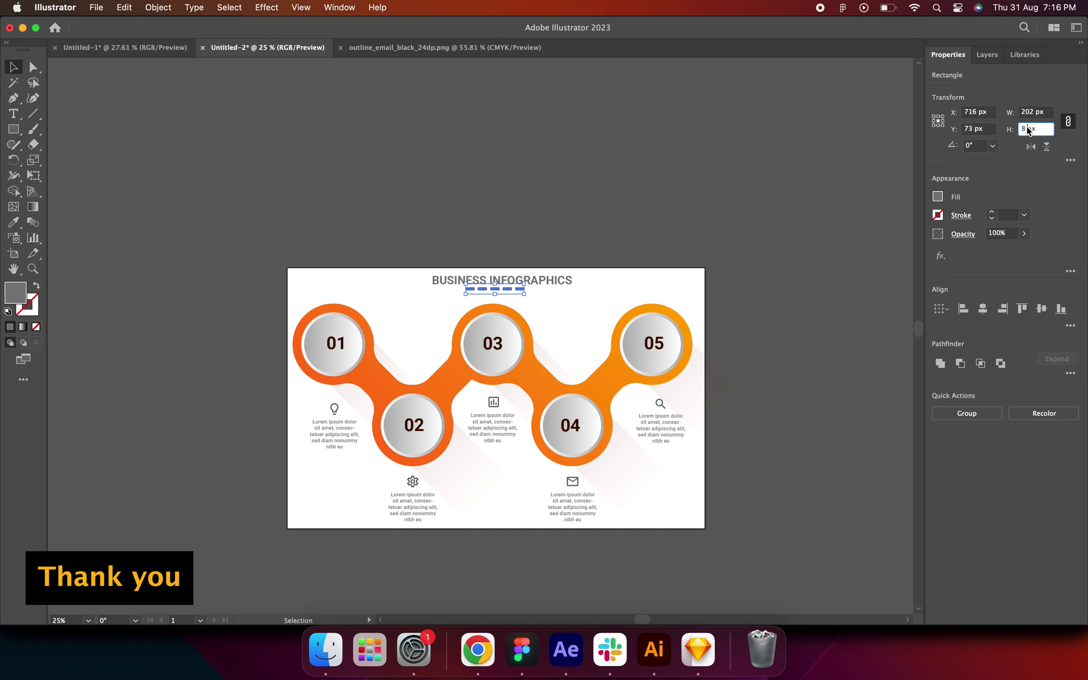
click(727, 208)
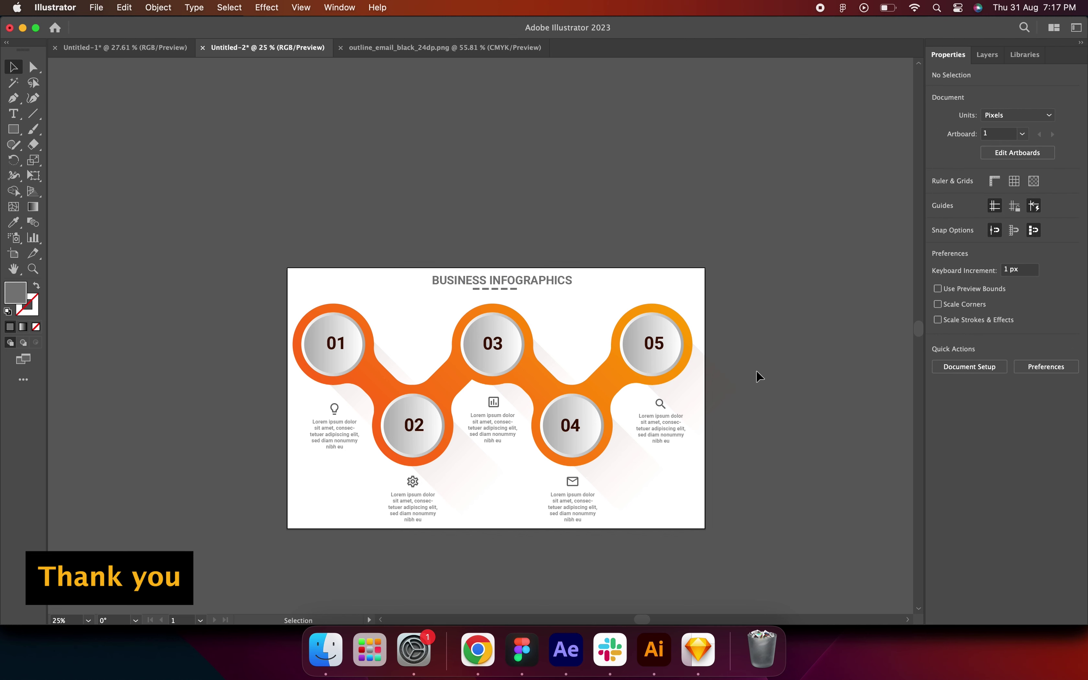